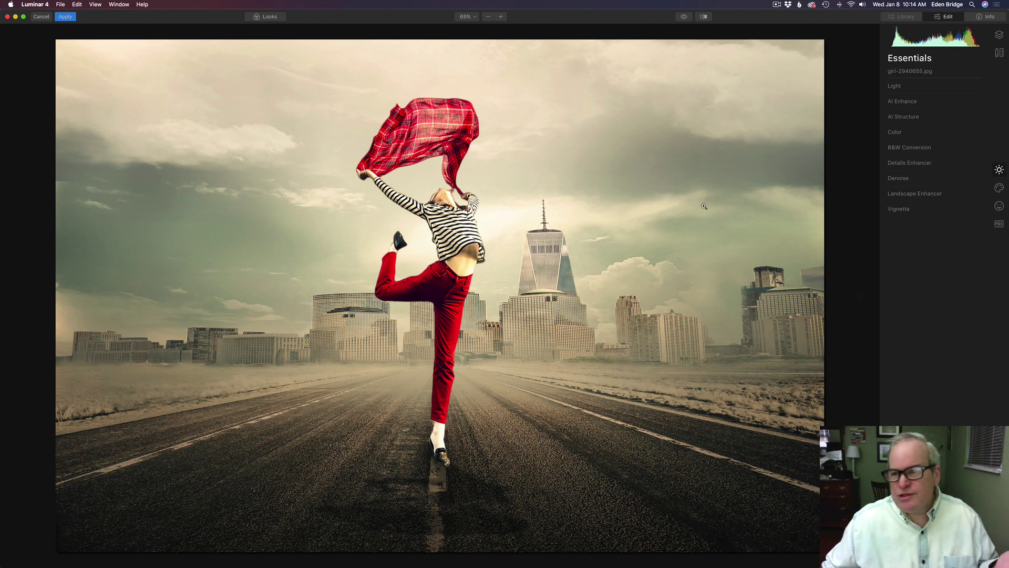
Step: Raise AI Accent under AI Enhance to about 38
click(951, 102)
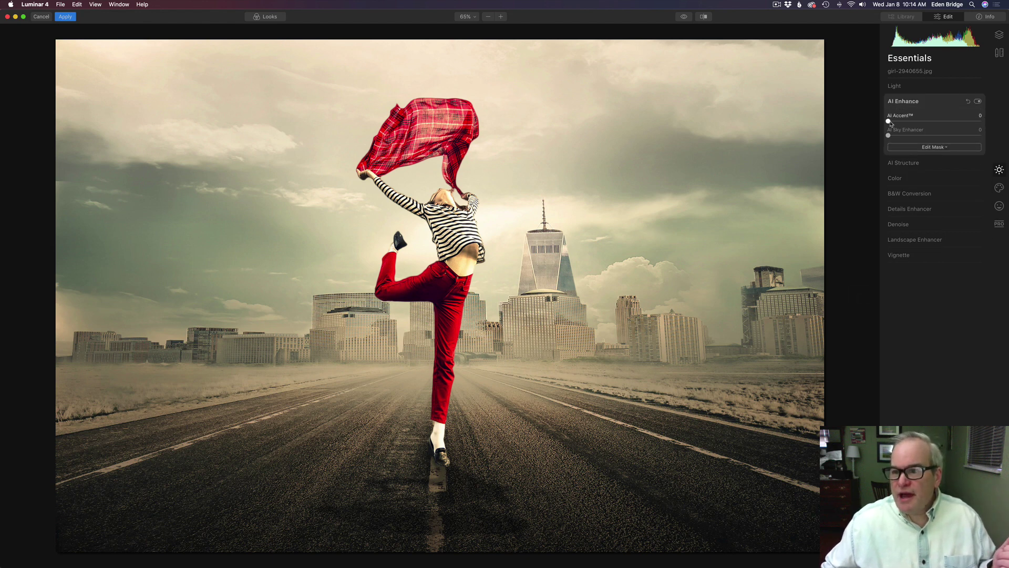
drag(888, 122, 925, 126)
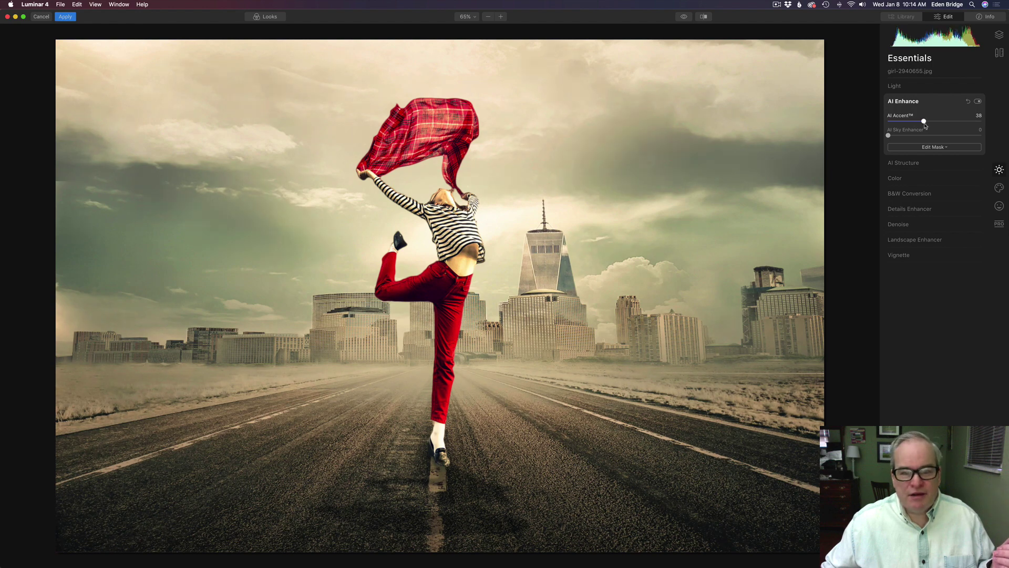
Step: Open Texture Overlay in the Creative tools and reveal its Advanced Settings
click(999, 188)
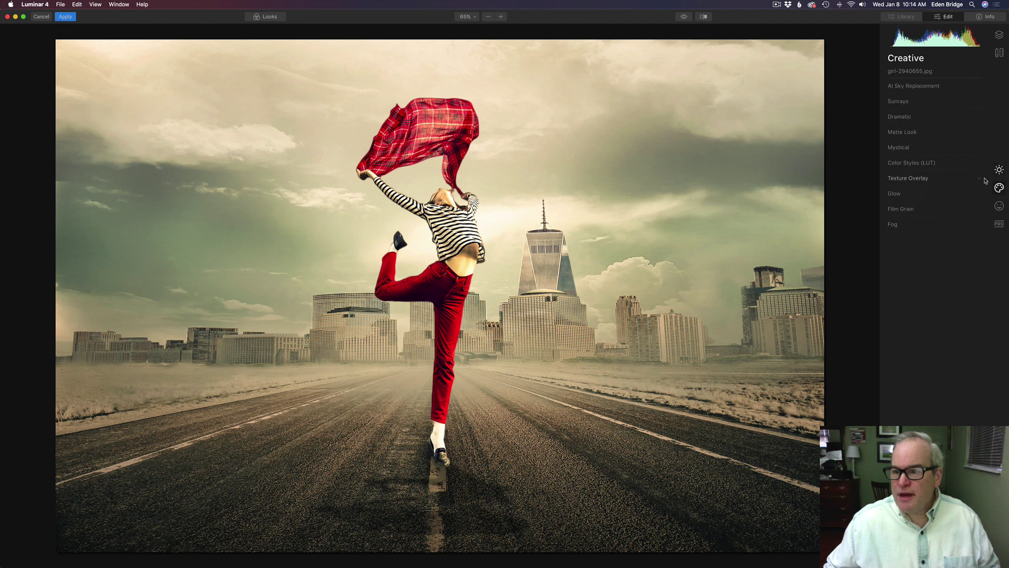
click(921, 178)
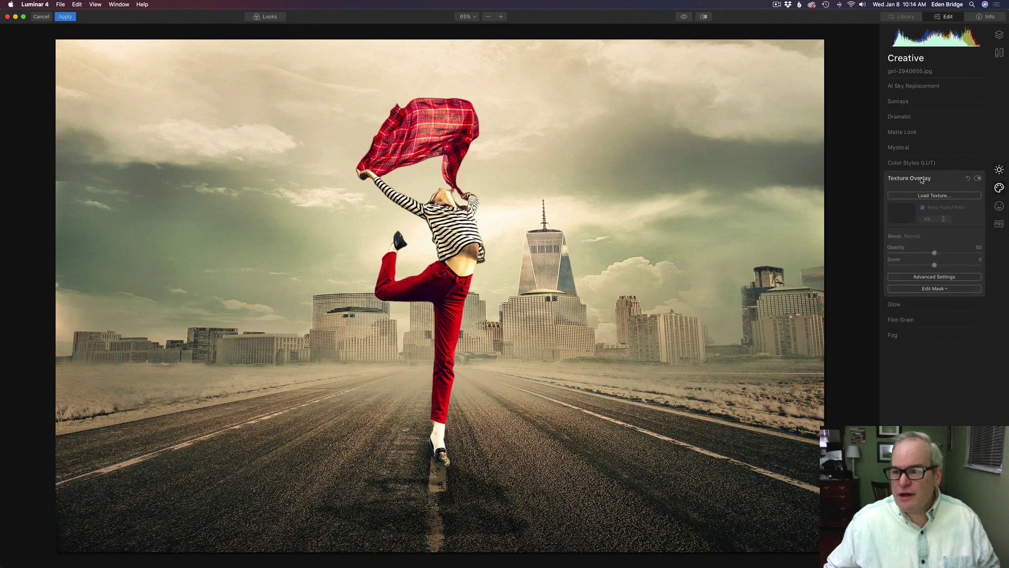
click(939, 279)
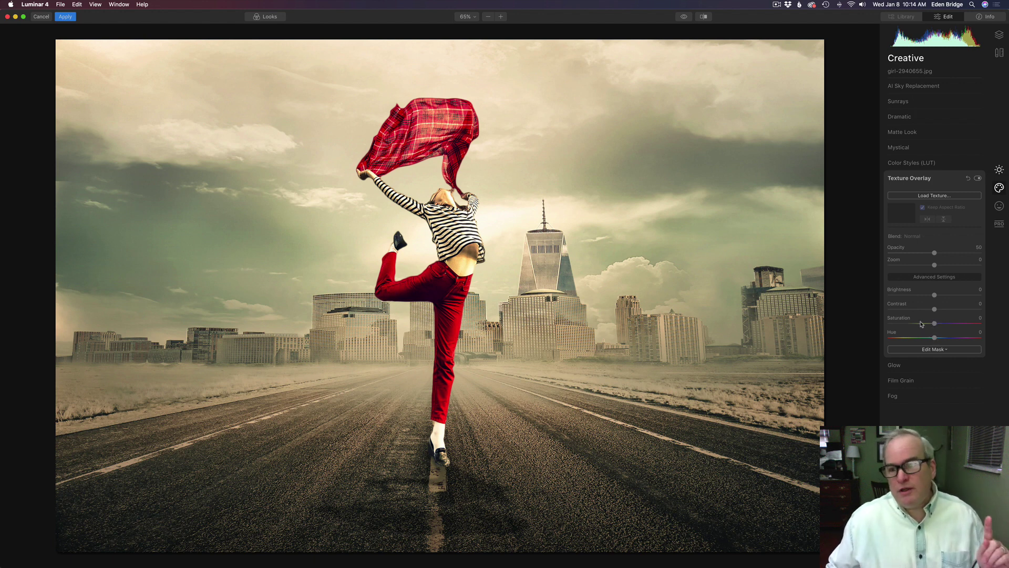
Step: Load Sahara Saddle.jpg from the Summer Painterly folder as the overlay texture
click(936, 196)
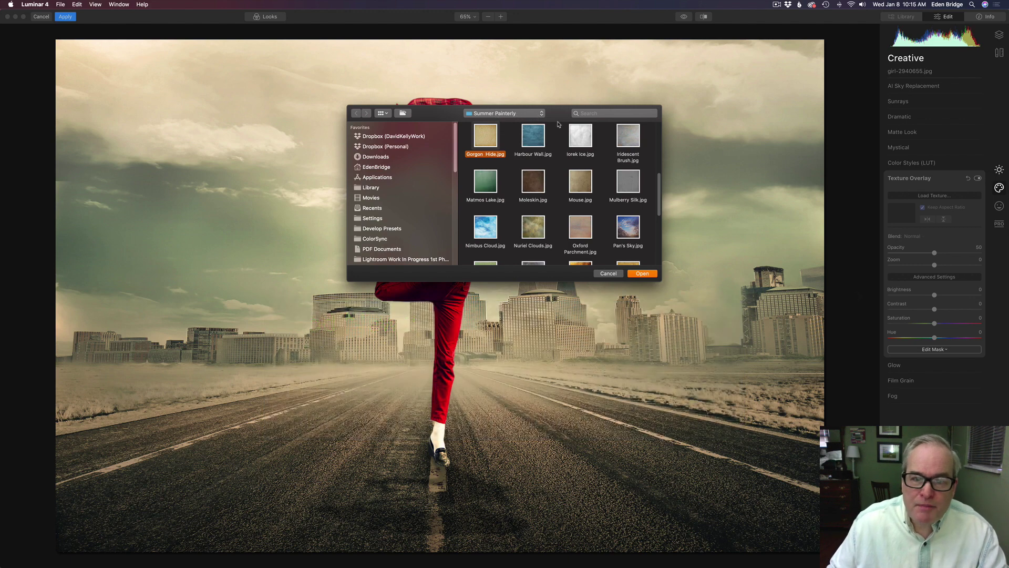
scroll(587, 182, down, 5)
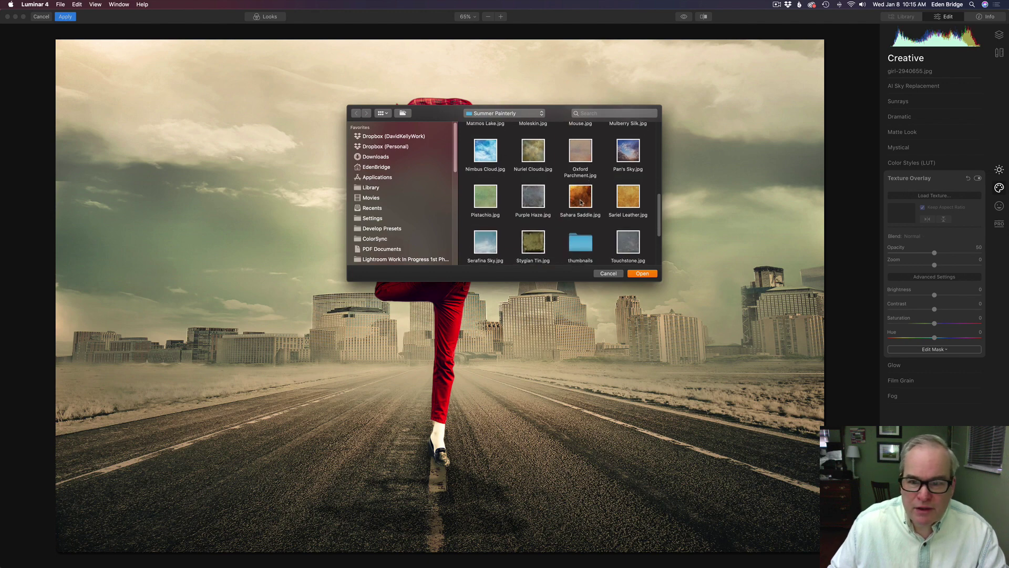
click(582, 197)
click(642, 273)
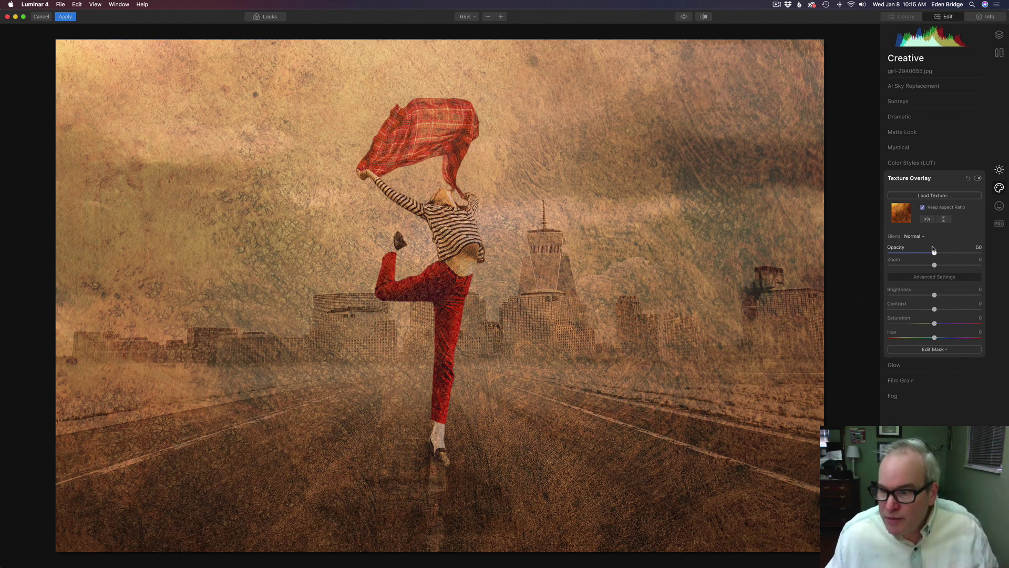
Step: Fade the Sahara Saddle texture to 21 opacity and bring up the blend modes
drag(934, 250, 908, 252)
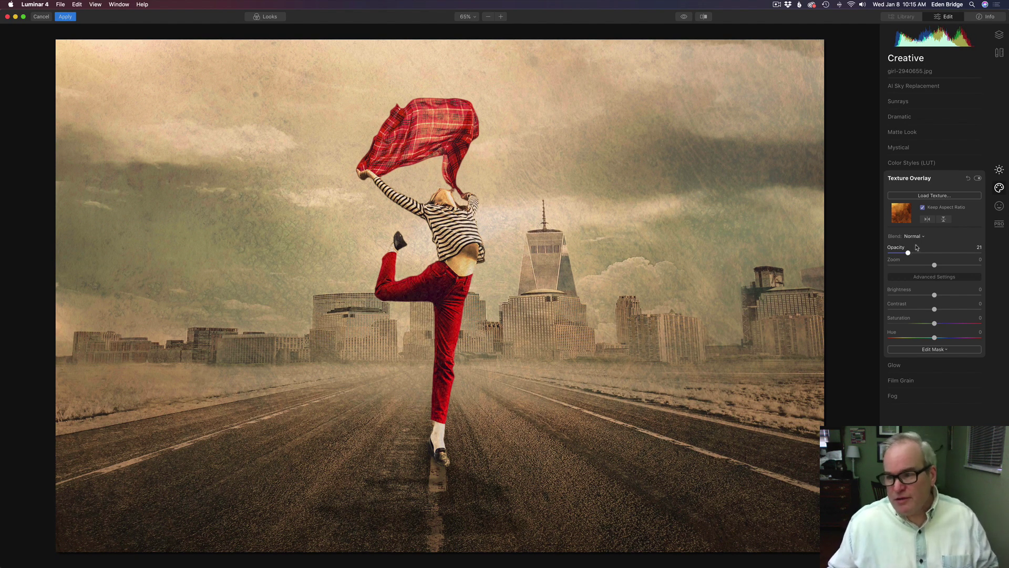
click(921, 238)
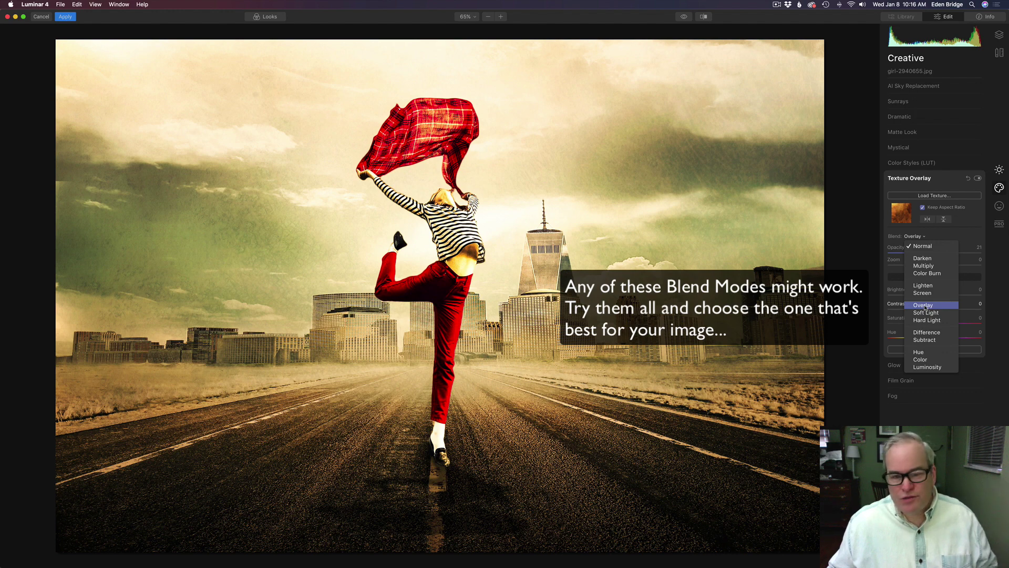
Step: Blend the texture in Overlay mode, with zoom 4 and opacity 38
click(925, 306)
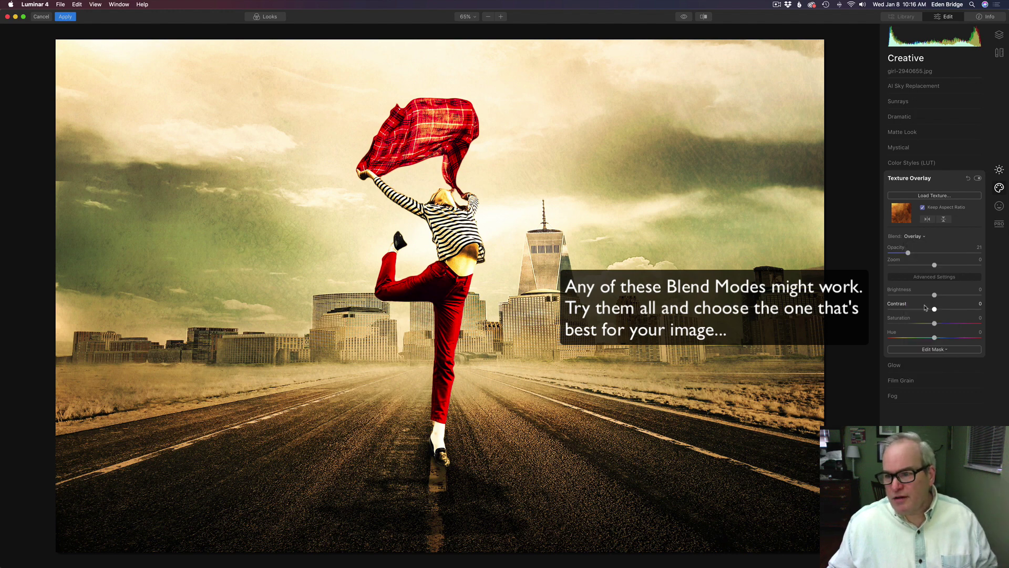
drag(908, 254, 1006, 259)
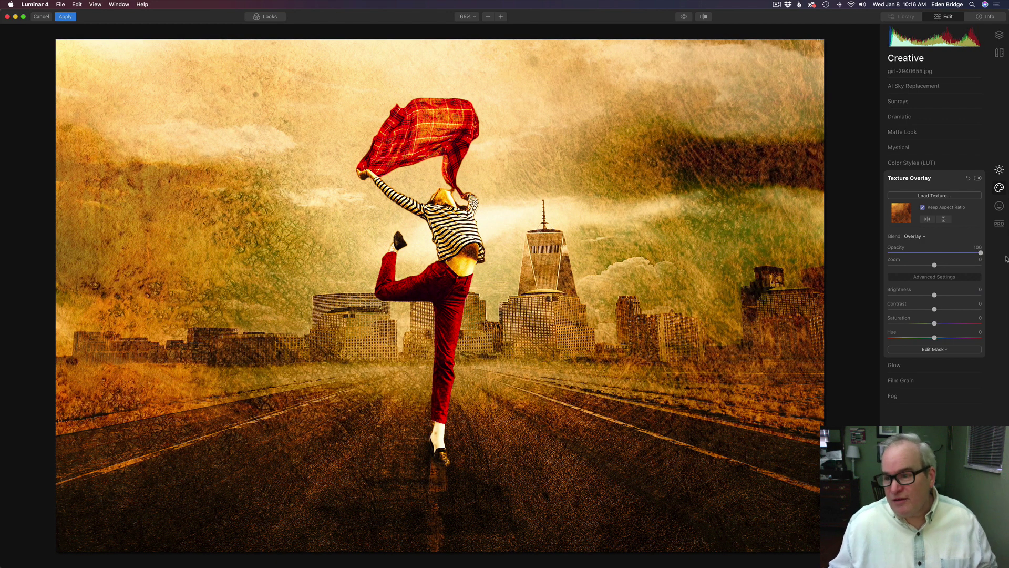
drag(980, 255, 928, 254)
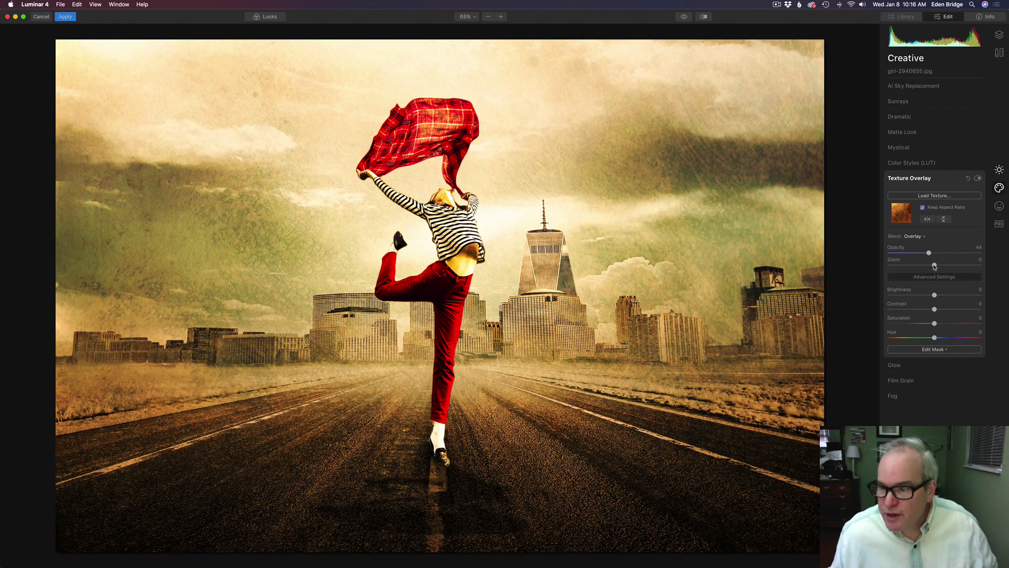
mouse_move(935, 266)
mouse_down()
mouse_move(900, 264)
mouse_move(936, 263)
mouse_up()
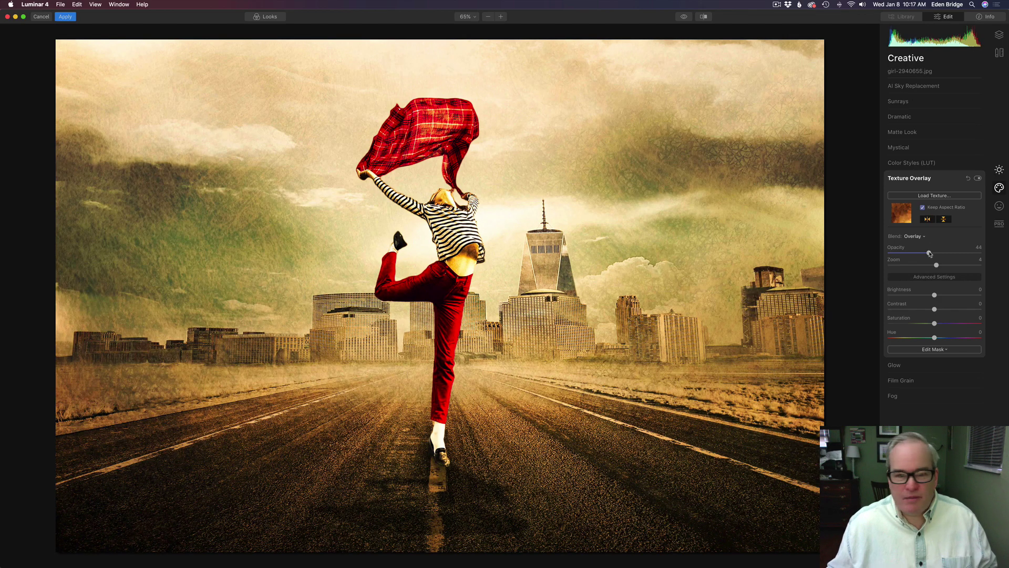
drag(930, 254, 925, 253)
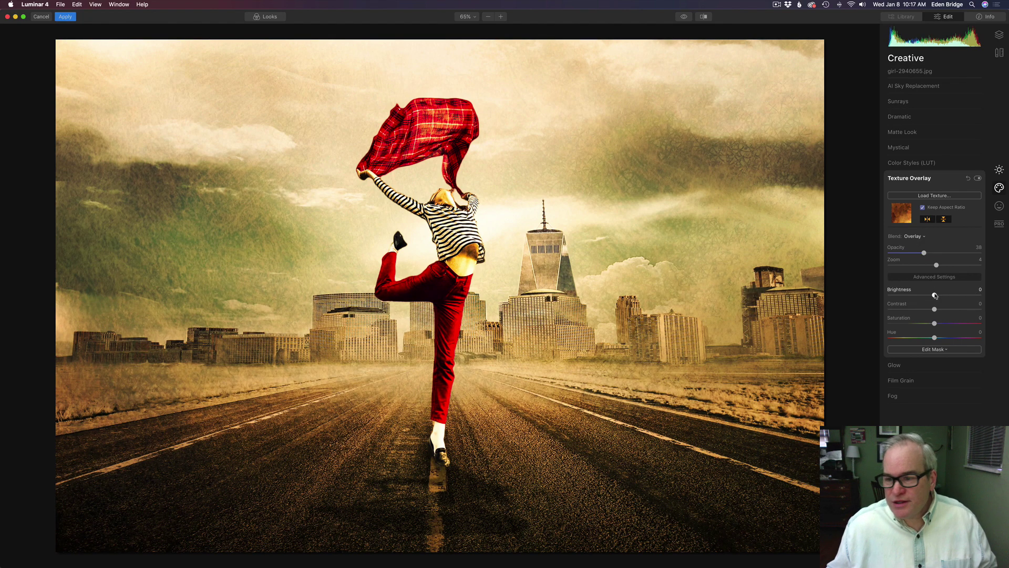
Step: Tone the texture to Brightness 21, Saturation -64 and Hue -38, comparing against the original
mouse_move(935, 296)
mouse_down()
mouse_move(965, 297)
mouse_move(948, 296)
mouse_up()
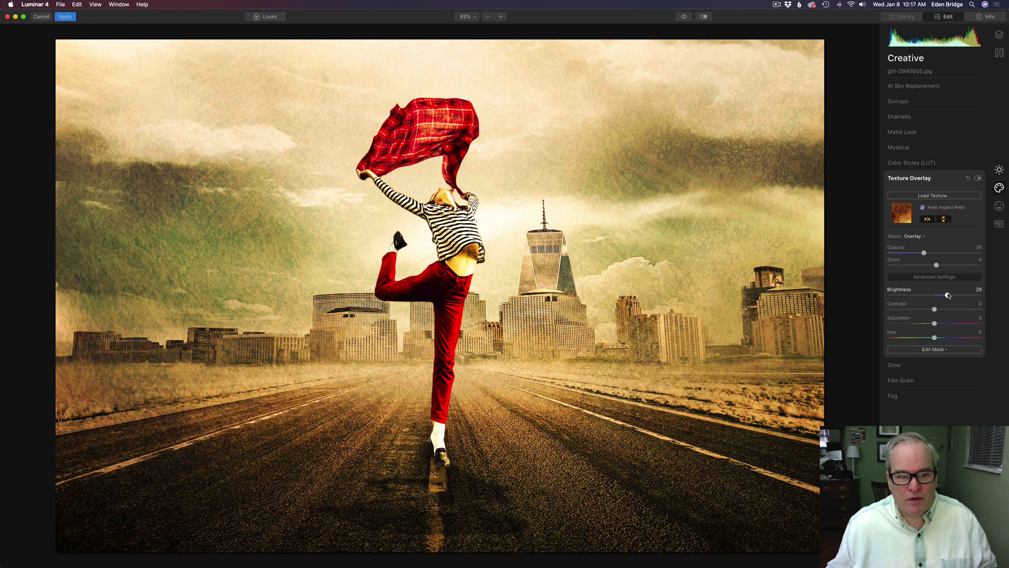
drag(948, 296, 927, 312)
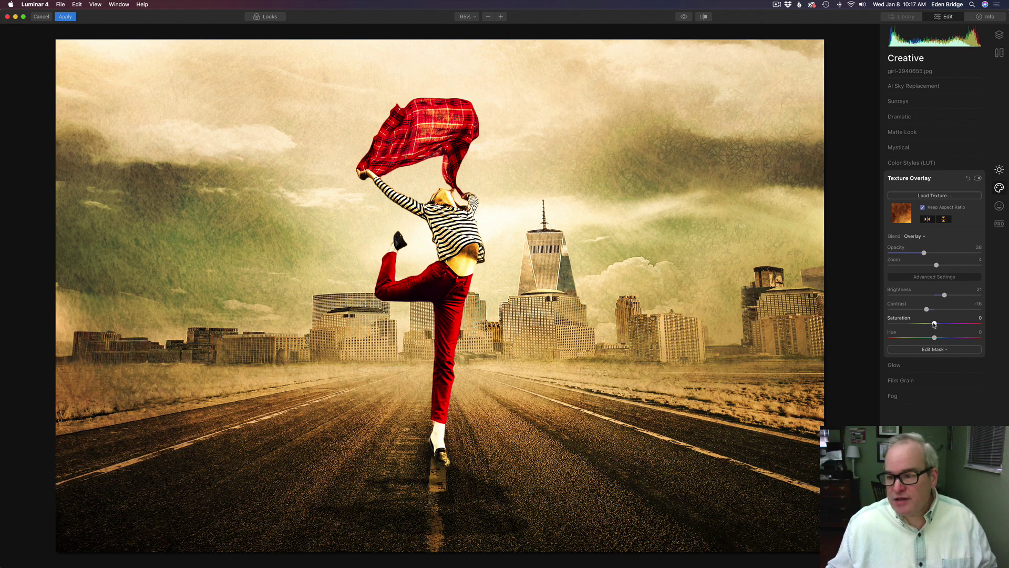
drag(935, 324, 994, 328)
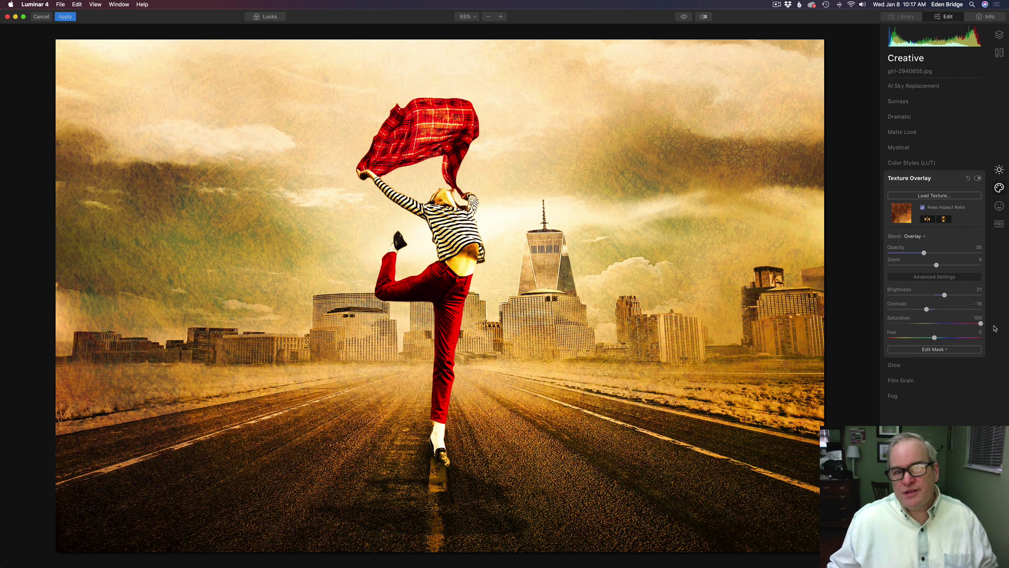
drag(980, 323, 870, 320)
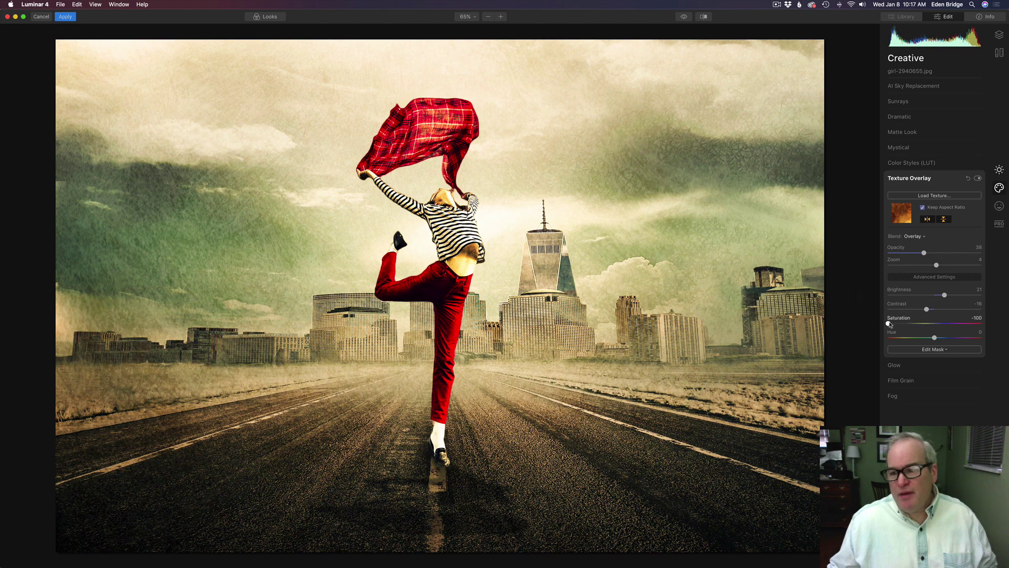
drag(888, 324, 909, 324)
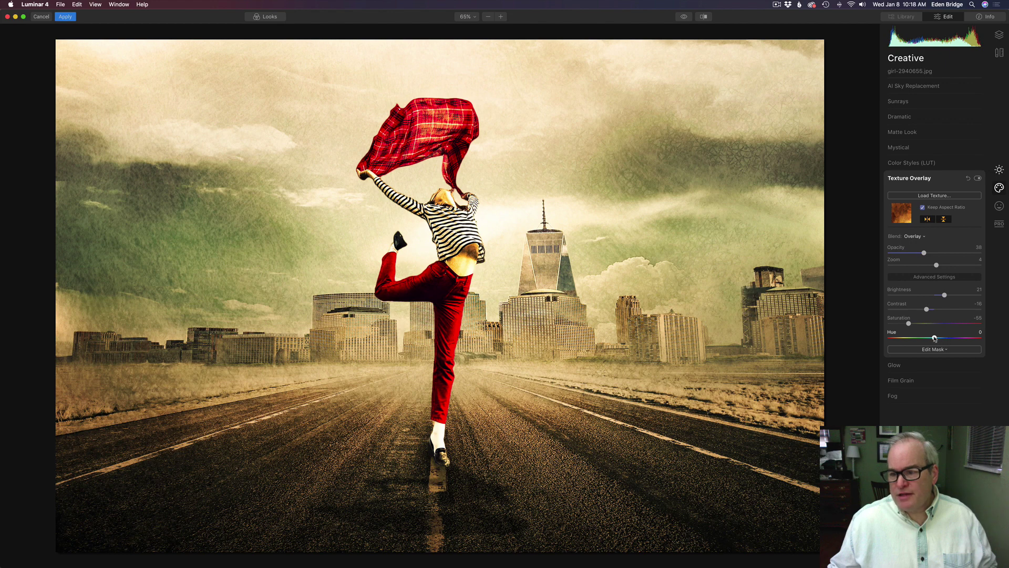
mouse_move(935, 339)
mouse_down()
mouse_move(982, 340)
mouse_move(926, 336)
mouse_up()
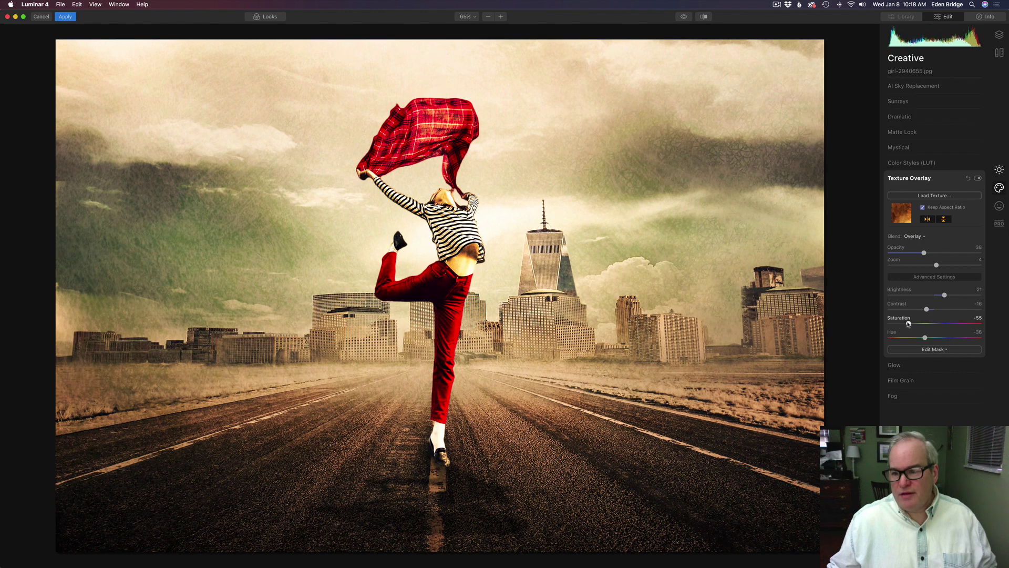
drag(909, 325, 905, 324)
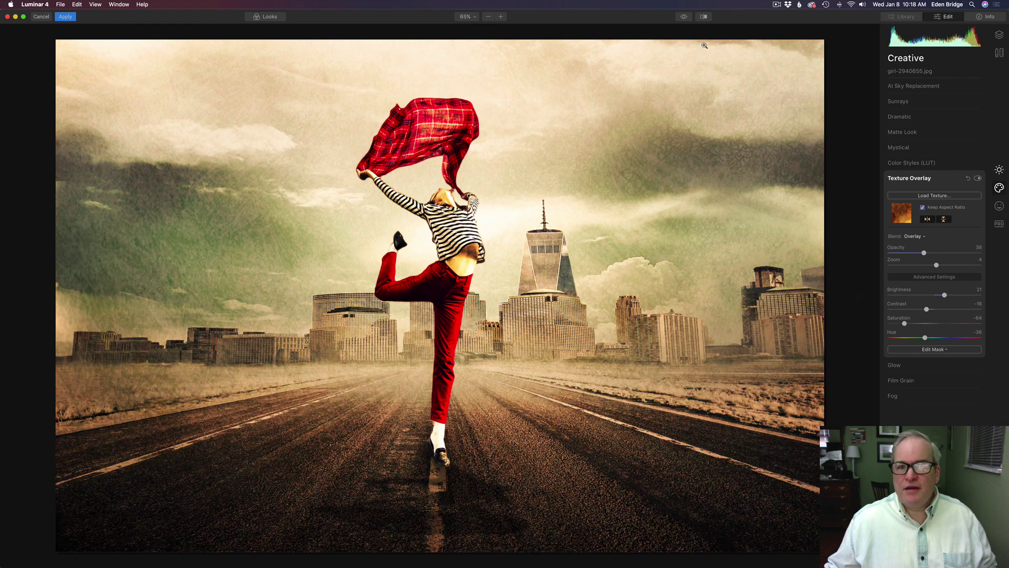
click(682, 16)
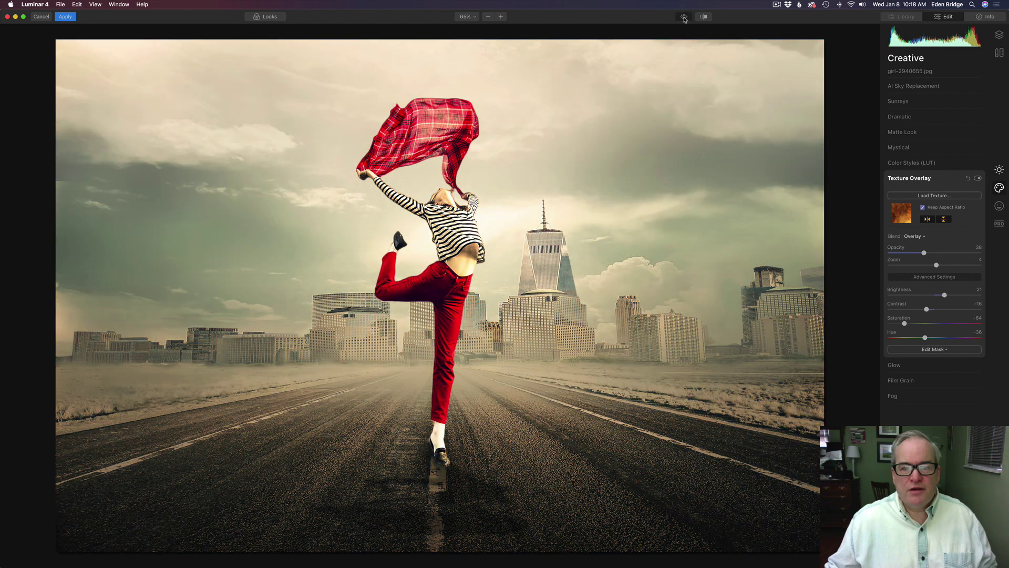
click(683, 18)
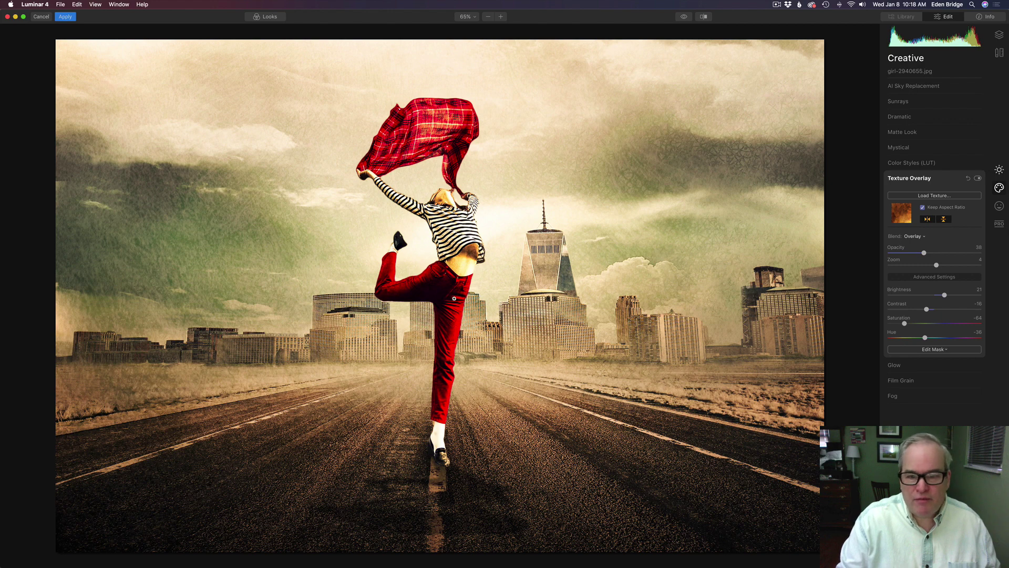
Step: Start a brush mask on the texture in Erase mode with slightly lower opacity
click(935, 349)
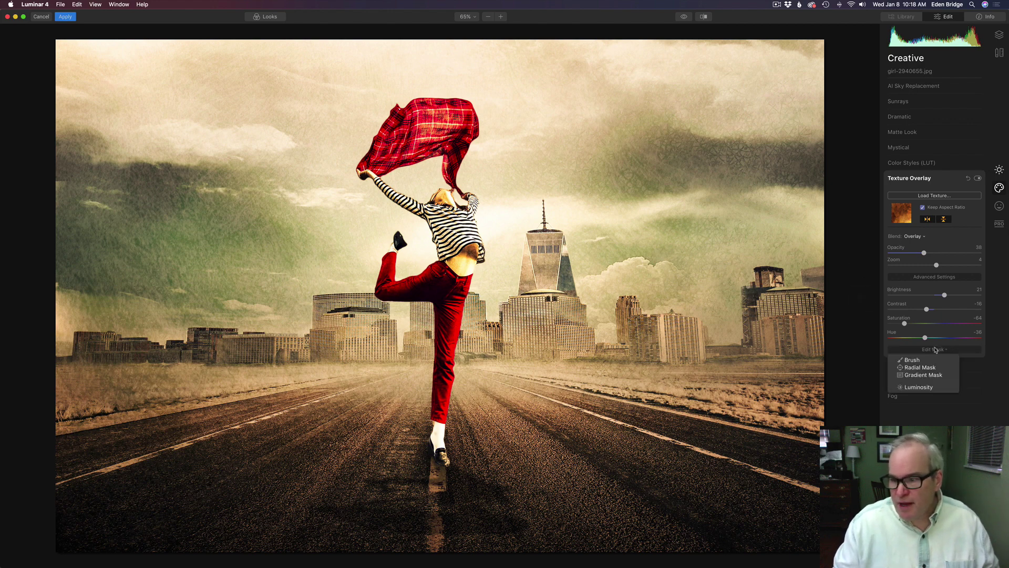
click(926, 362)
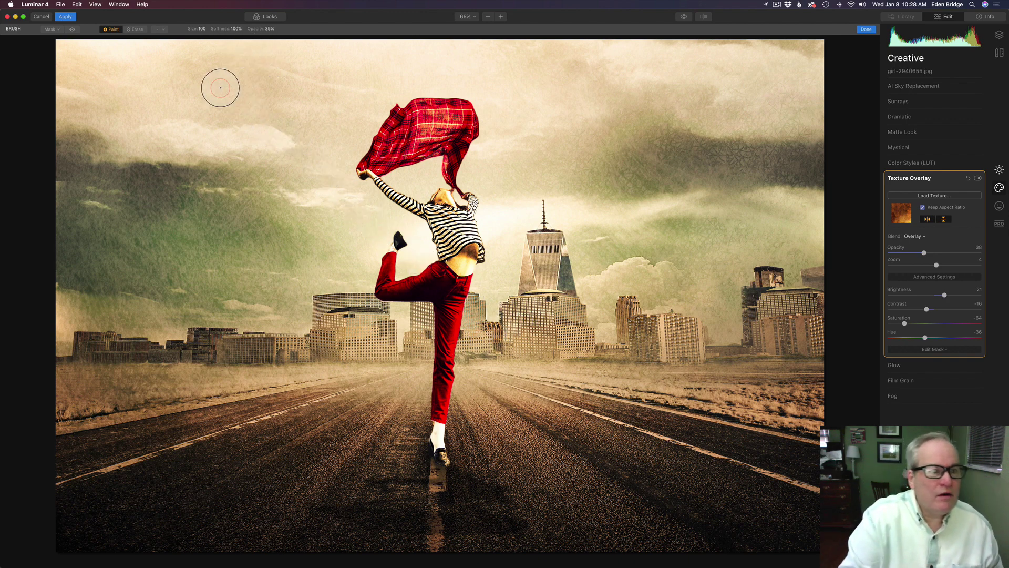
click(134, 30)
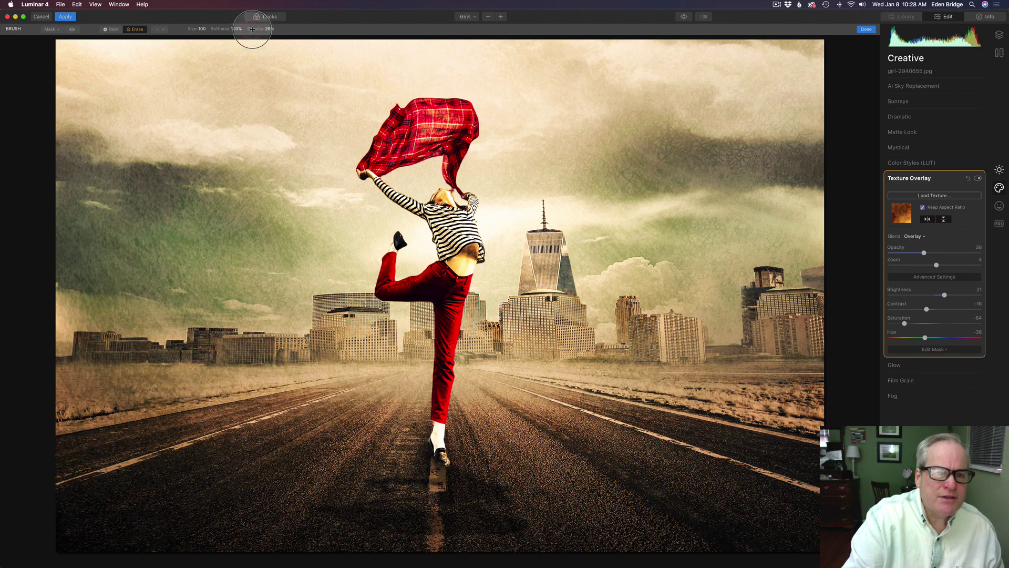
drag(247, 29, 255, 27)
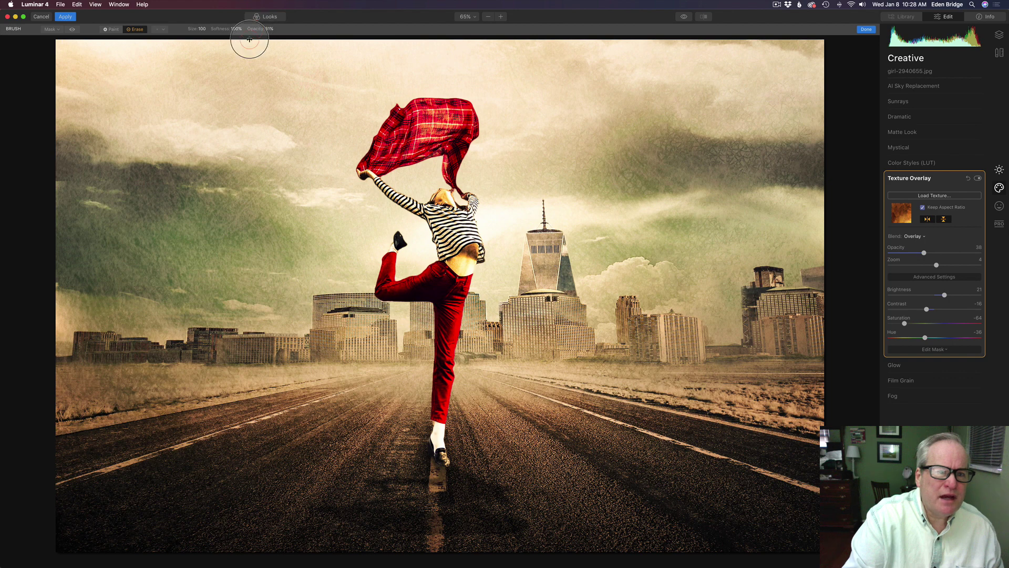
Step: Erase the texture from the dancer's red scarf and raised arm, then finish the mask
mouse_move(480, 150)
mouse_down()
mouse_move(441, 115)
mouse_move(390, 146)
mouse_move(451, 116)
mouse_move(451, 160)
mouse_move(436, 129)
mouse_move(407, 127)
mouse_move(398, 155)
mouse_move(396, 142)
mouse_move(452, 213)
mouse_move(456, 280)
mouse_move(443, 286)
mouse_move(448, 231)
mouse_up()
key(bracketleft)
key(bracketleft)
key(bracketleft)
key(bracketleft)
key(bracketleft)
key(bracketleft)
key(bracketleft)
key(bracketleft)
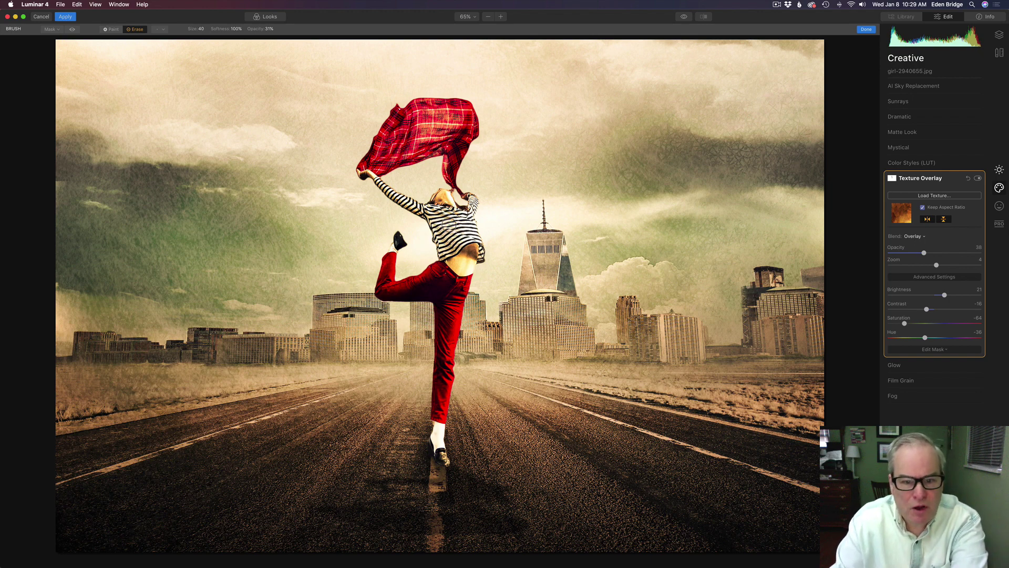
mouse_move(369, 180)
mouse_down()
mouse_move(437, 268)
mouse_move(407, 286)
mouse_move(440, 285)
mouse_move(389, 284)
mouse_move(399, 243)
mouse_move(395, 275)
mouse_move(425, 298)
mouse_move(455, 301)
mouse_move(460, 283)
mouse_move(447, 297)
mouse_move(454, 312)
mouse_move(438, 443)
mouse_move(448, 281)
mouse_move(469, 251)
mouse_move(462, 198)
mouse_move(450, 197)
mouse_move(460, 216)
mouse_move(399, 237)
mouse_move(385, 290)
mouse_move(434, 273)
mouse_move(446, 239)
mouse_move(446, 137)
mouse_move(398, 118)
mouse_move(407, 126)
mouse_move(462, 117)
mouse_up()
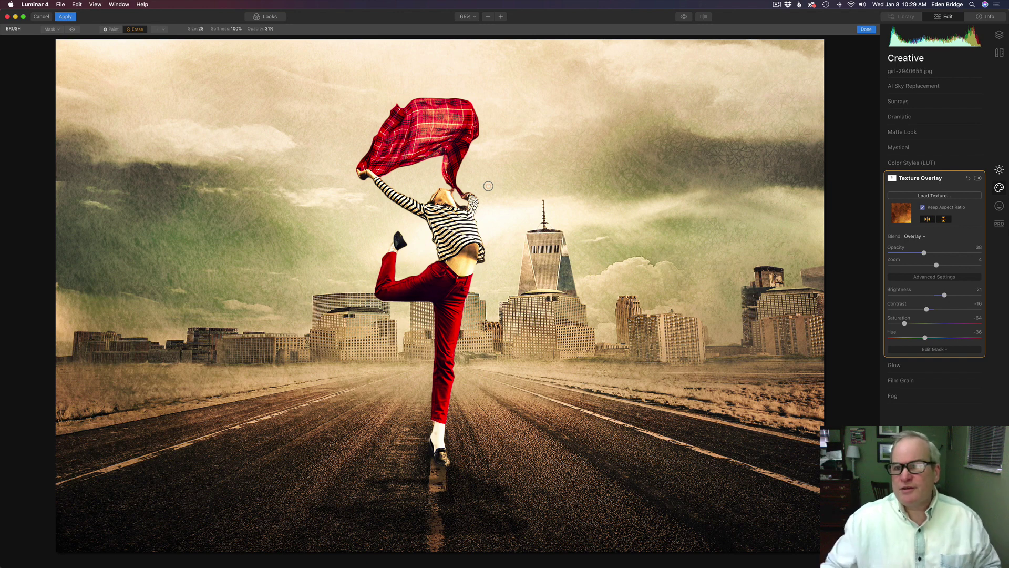
click(866, 30)
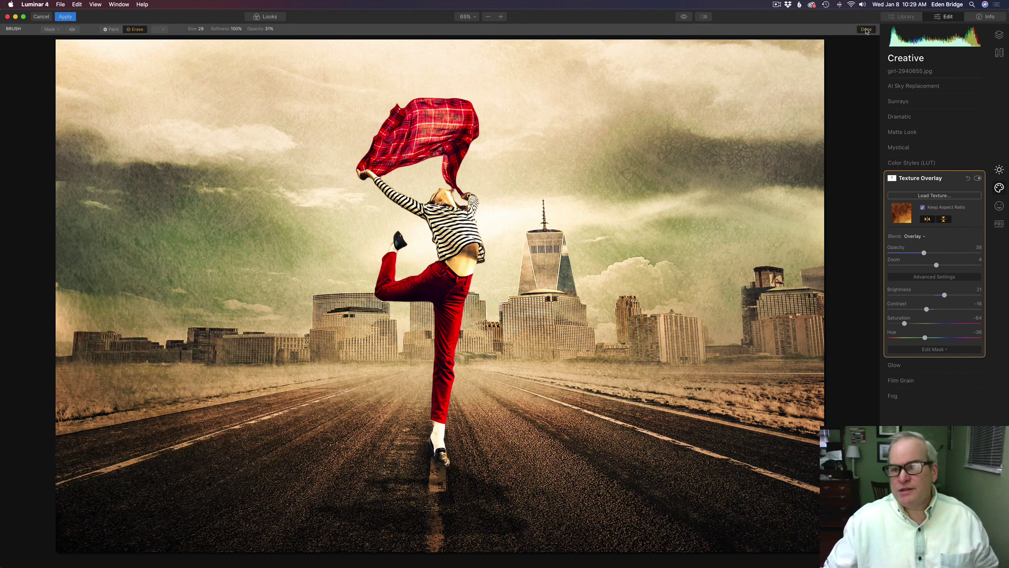
click(684, 17)
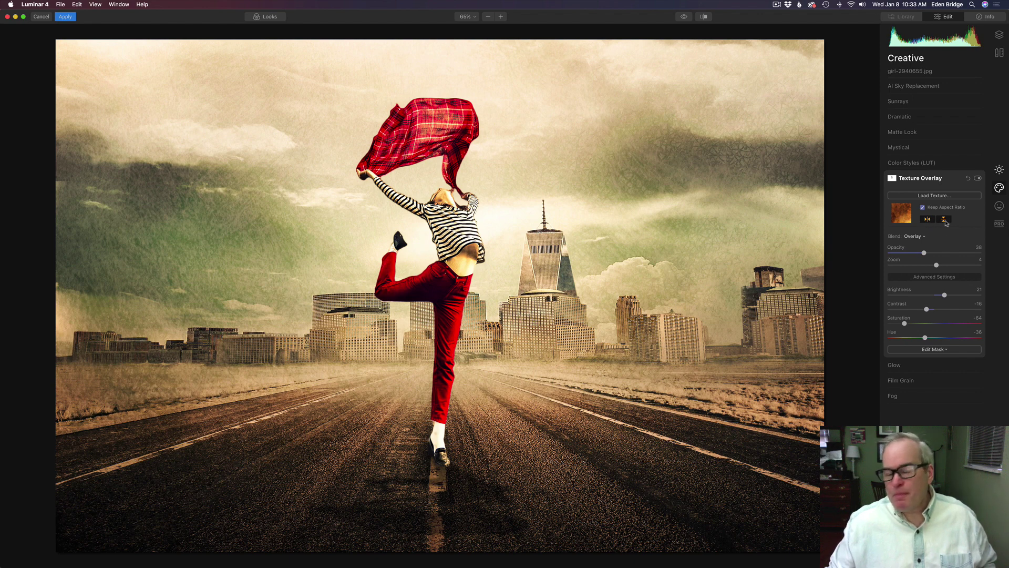
click(945, 220)
click(945, 219)
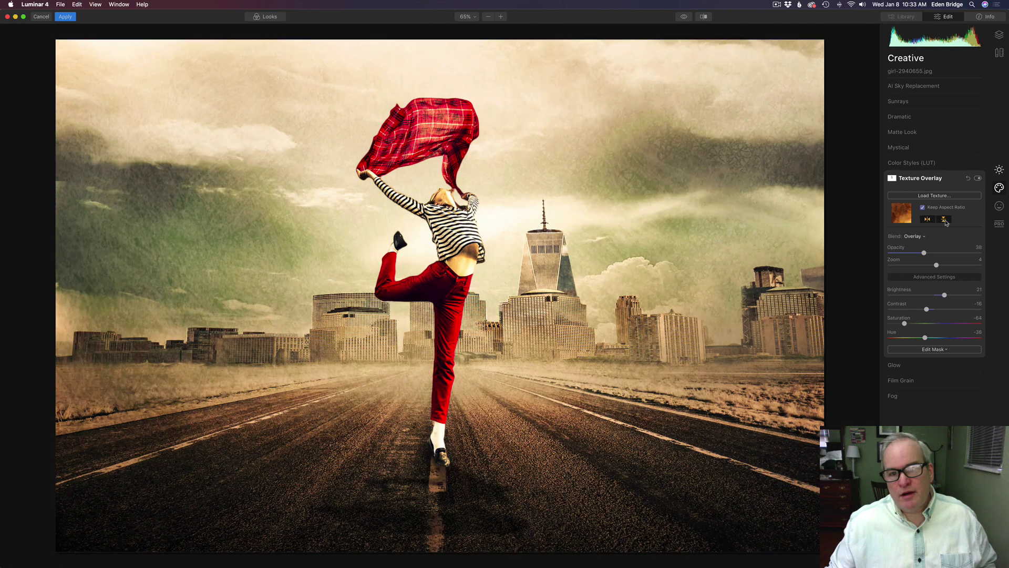
click(927, 219)
click(927, 219)
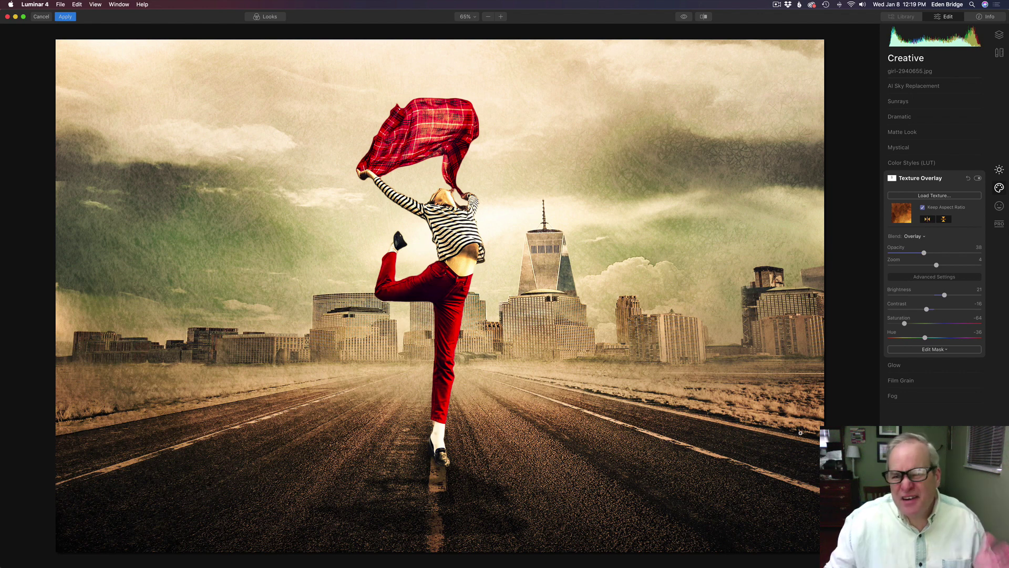
Step: Add Adjustment Layer 1 above the dancer photo from the Layers panel
click(999, 35)
click(978, 61)
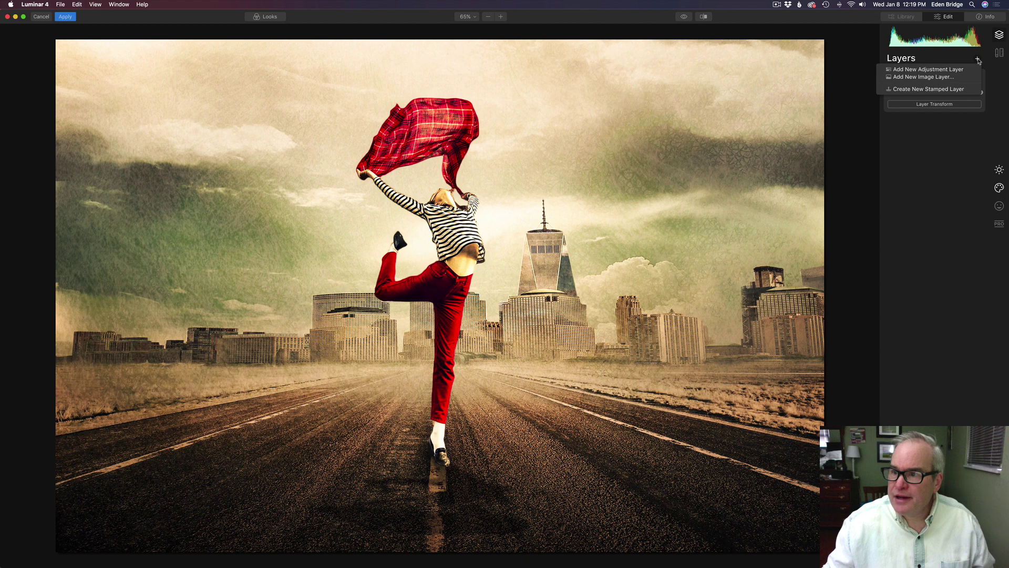
click(943, 70)
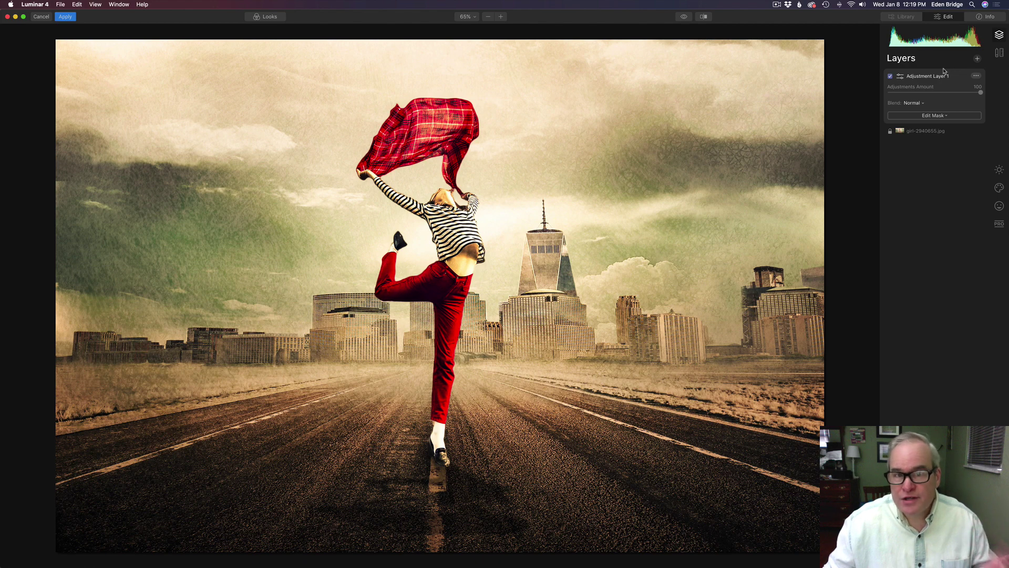
click(999, 188)
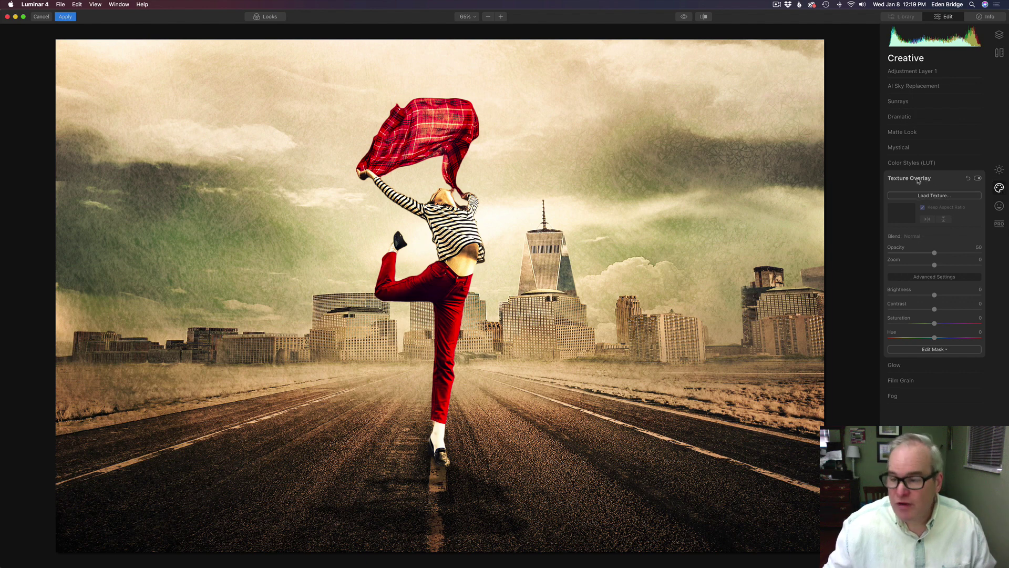
Step: Load Fly Edges 1 from the Fly Edges folder onto the adjustment layer
click(939, 196)
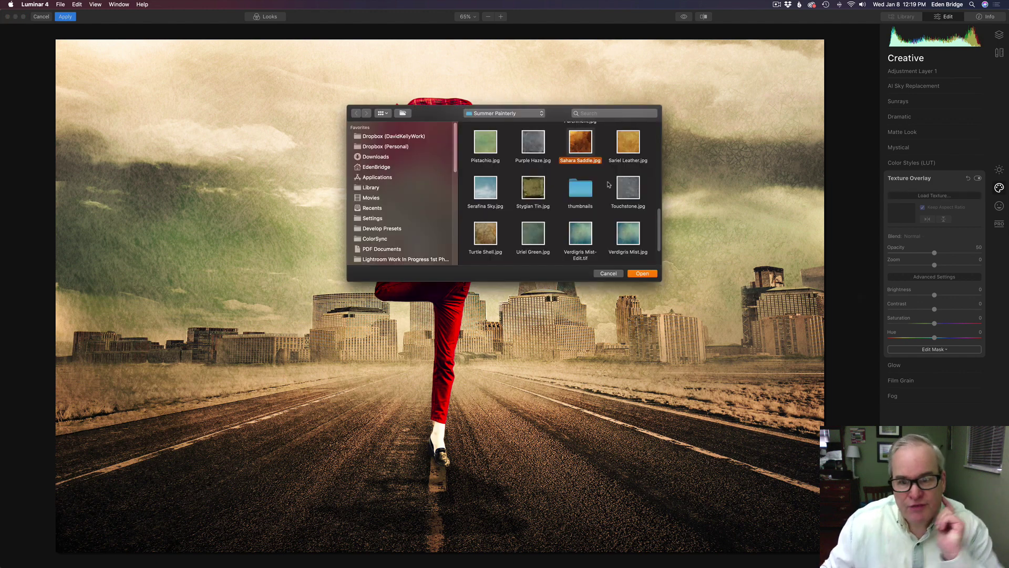
scroll(608, 183, down, 3)
key(cmd+Up)
click(487, 138)
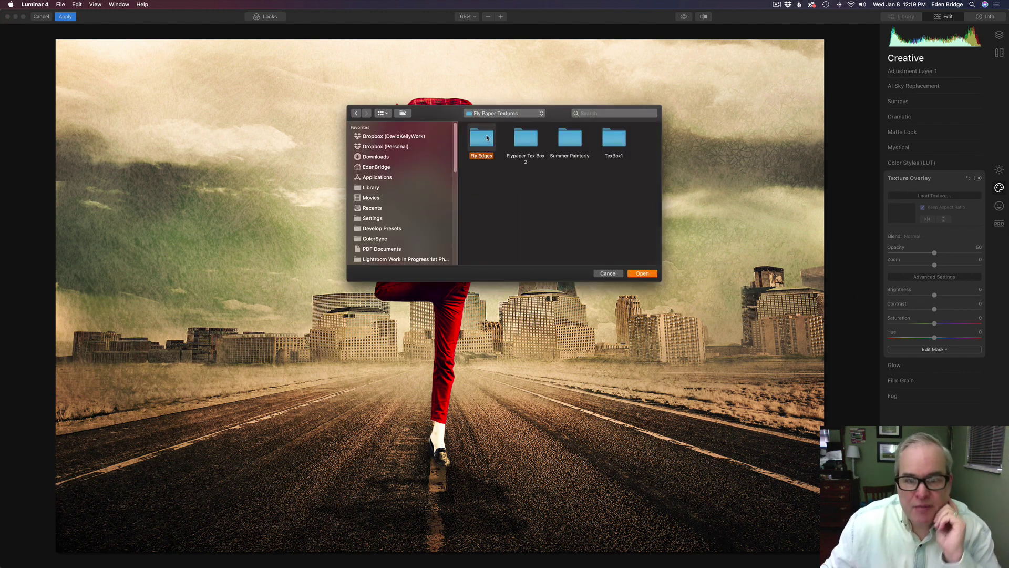
click(643, 273)
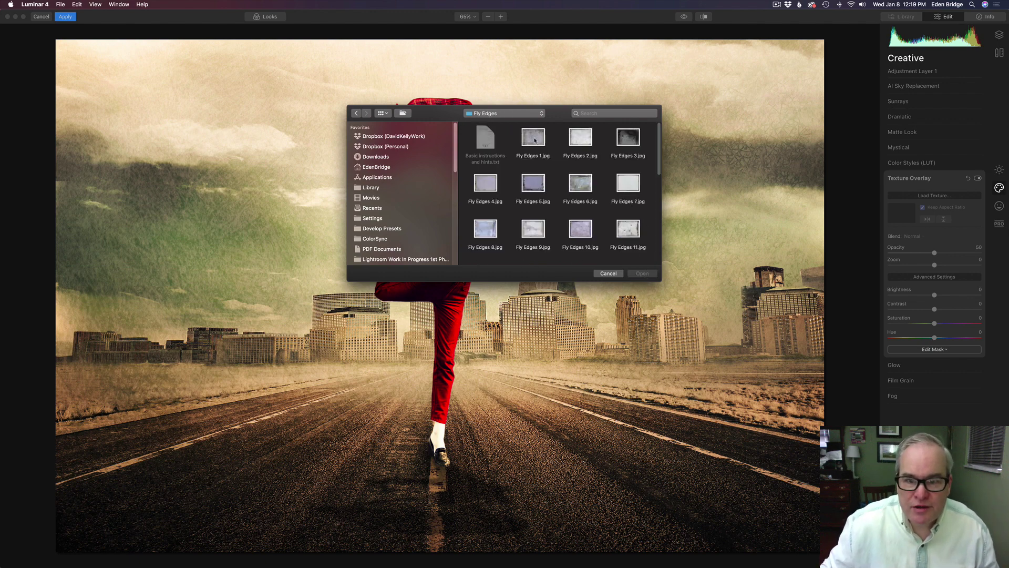
click(535, 140)
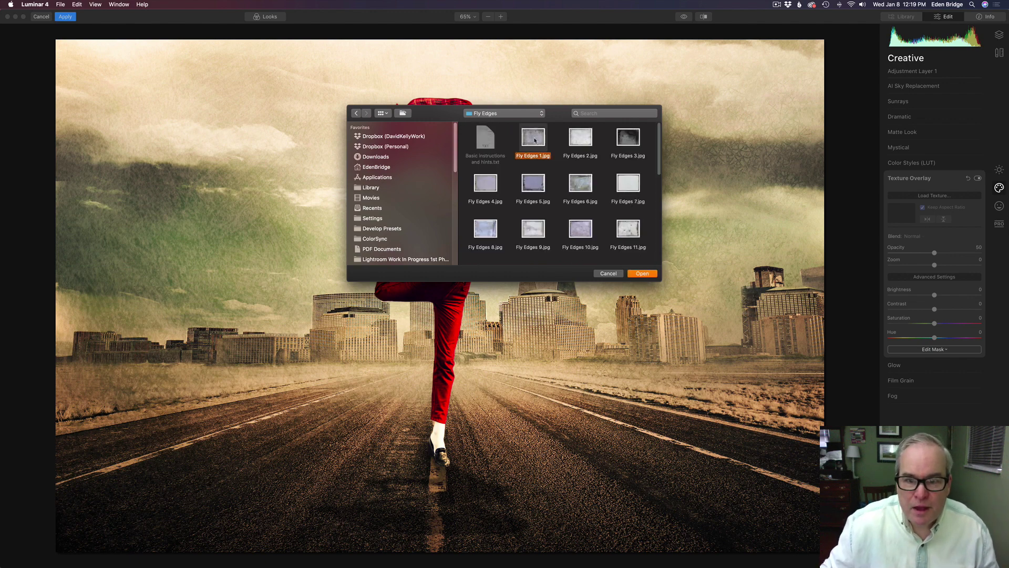
click(647, 274)
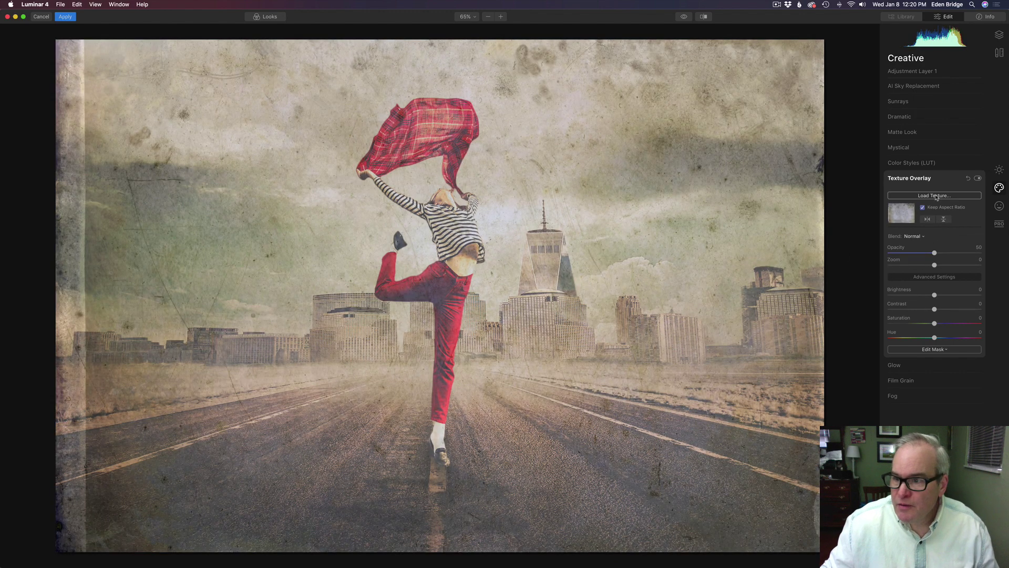
Step: Try Fly Edges 6, then settle on Fly Edges 20.jpg as the texture
click(933, 195)
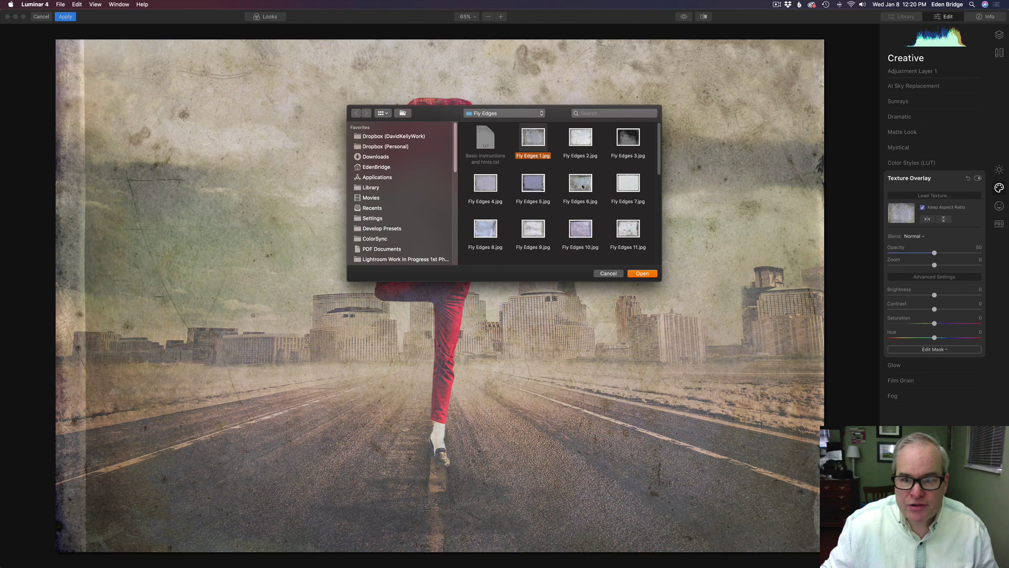
double_click(582, 184)
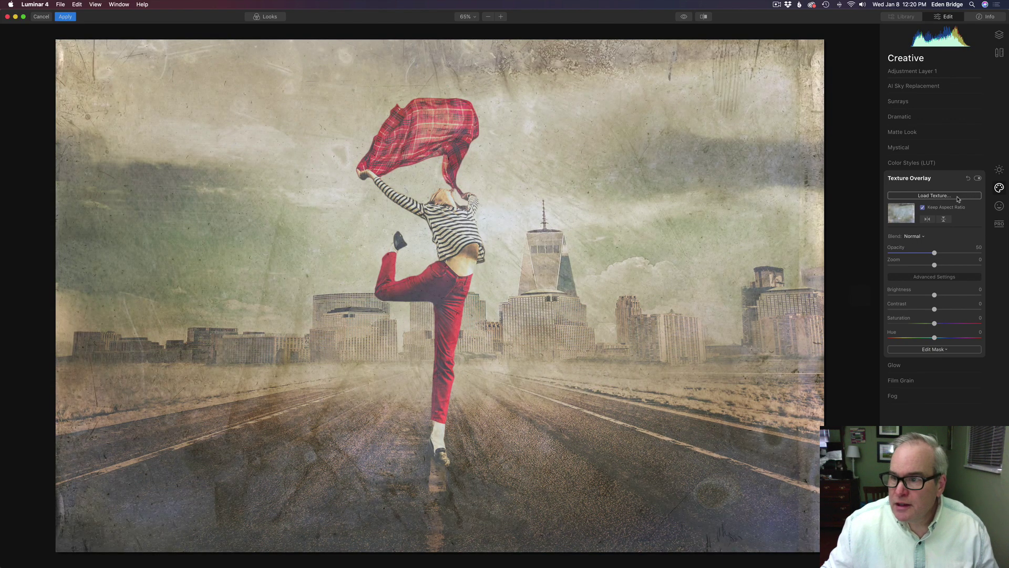
click(940, 195)
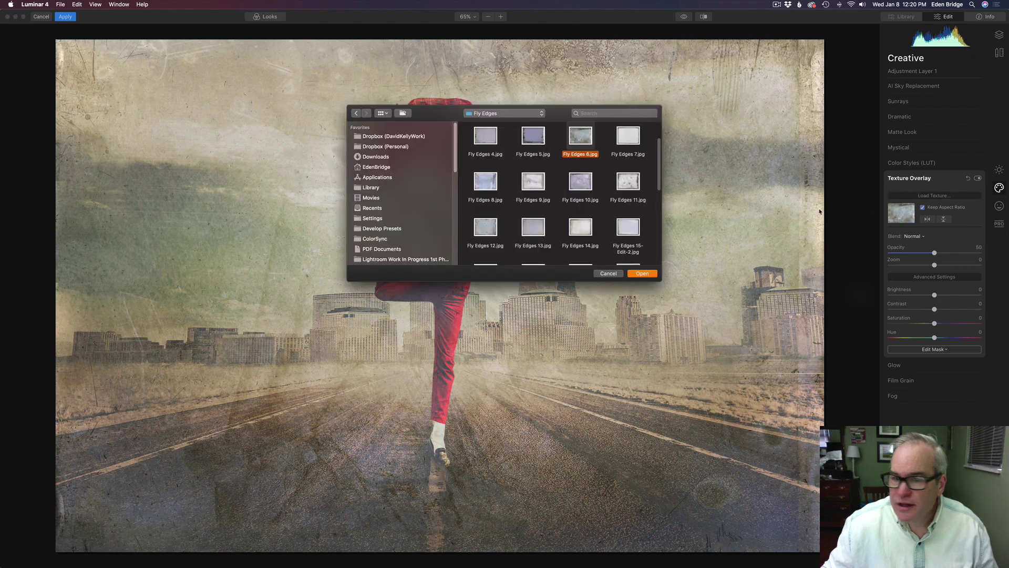
scroll(586, 226, down, 5)
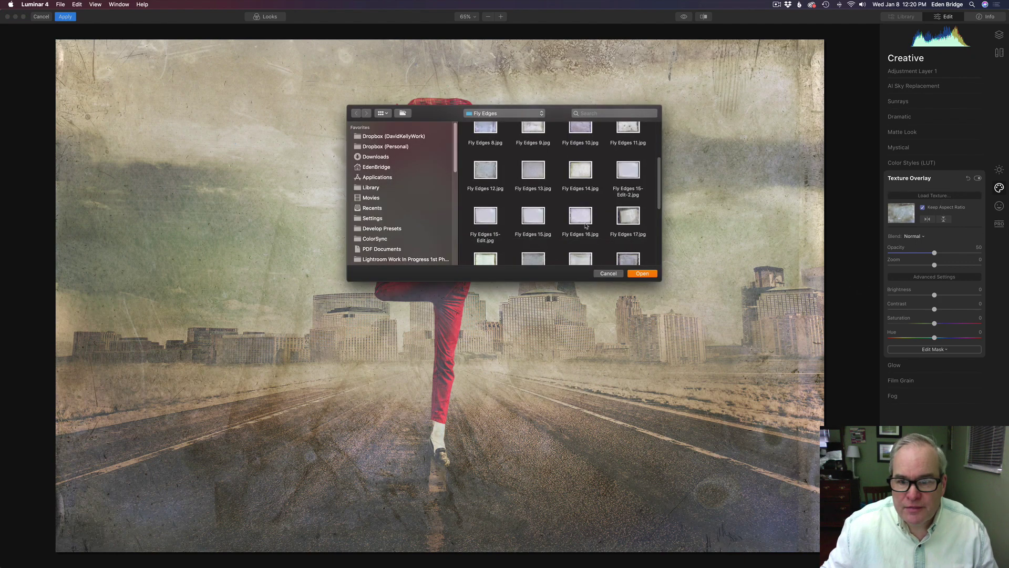
click(587, 246)
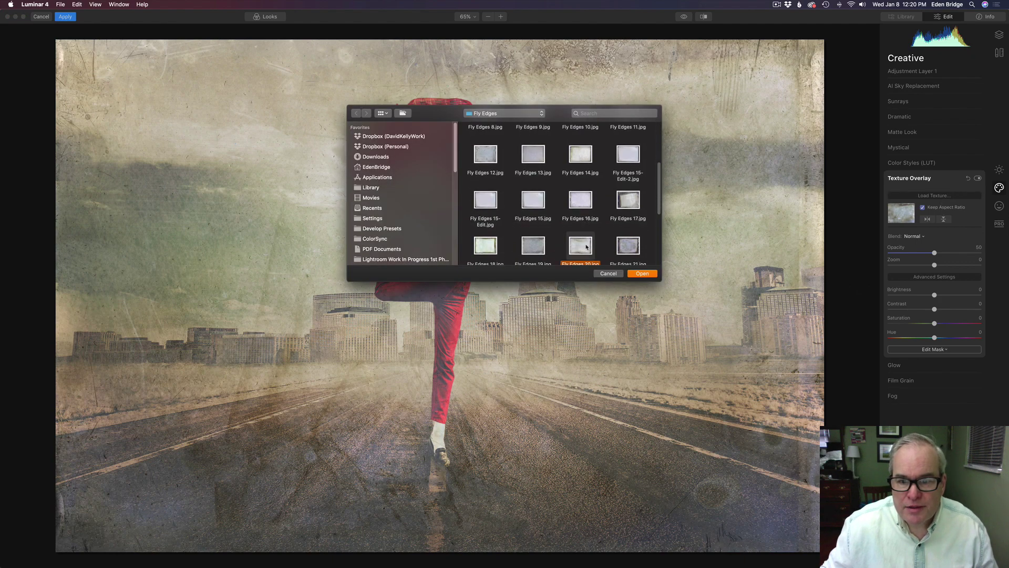
double_click(585, 246)
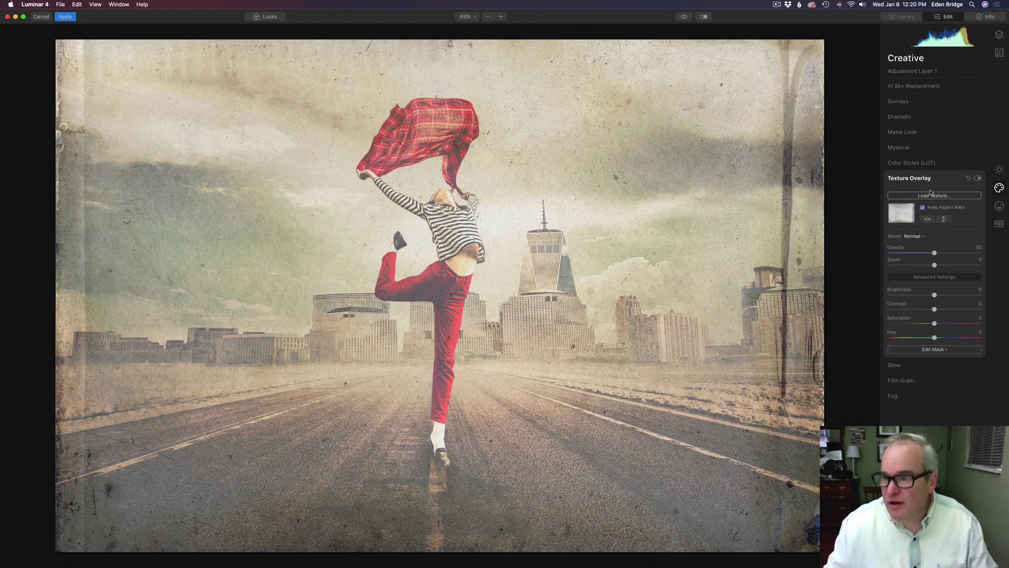
Step: Switch the Fly Edges texture's blend mode to Darken
click(923, 236)
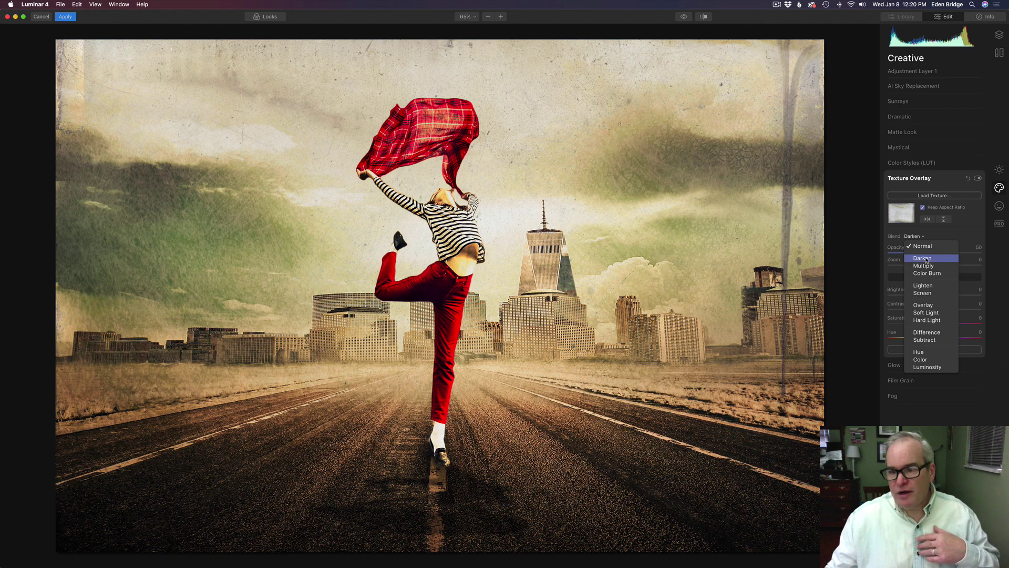
click(923, 258)
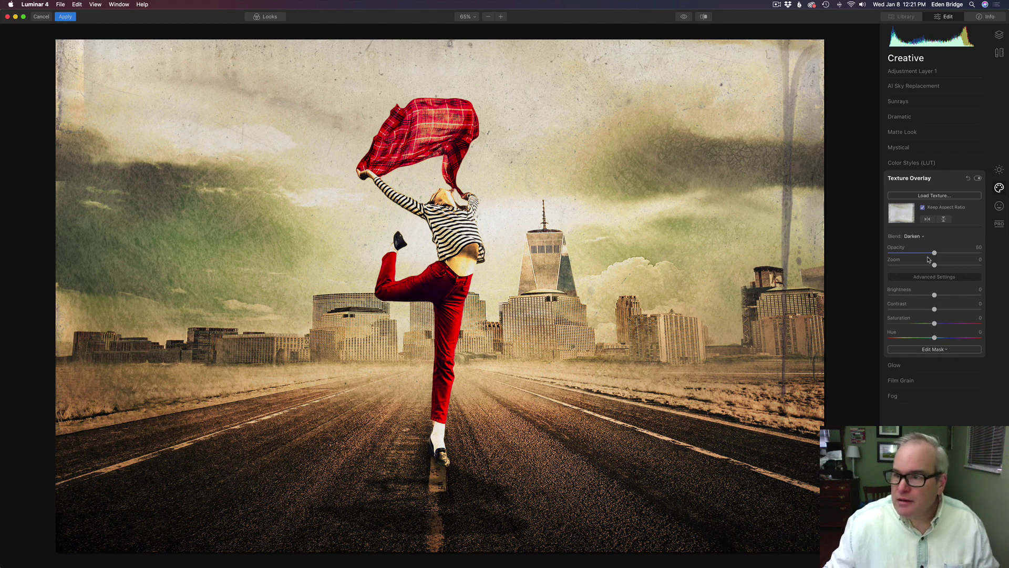
Step: Add a radial mask to the texture overlay, drawn over the dancer and stretched down the road
click(933, 349)
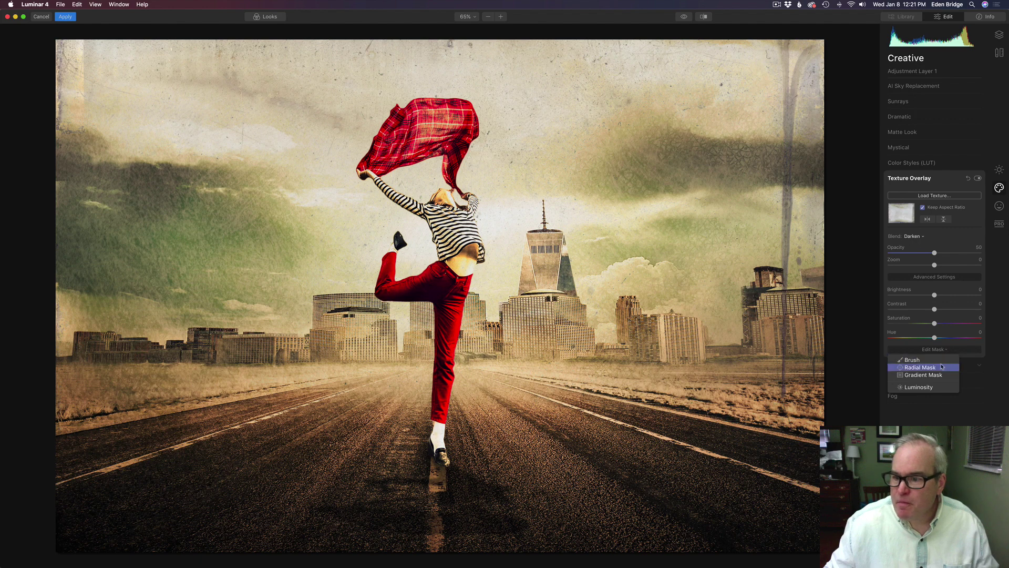
click(934, 367)
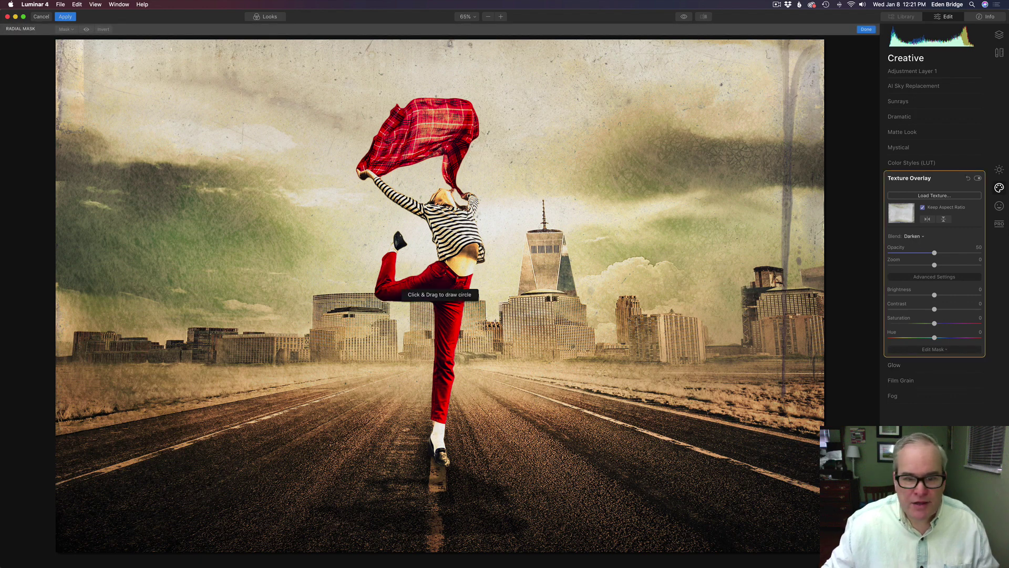
drag(440, 239, 451, 379)
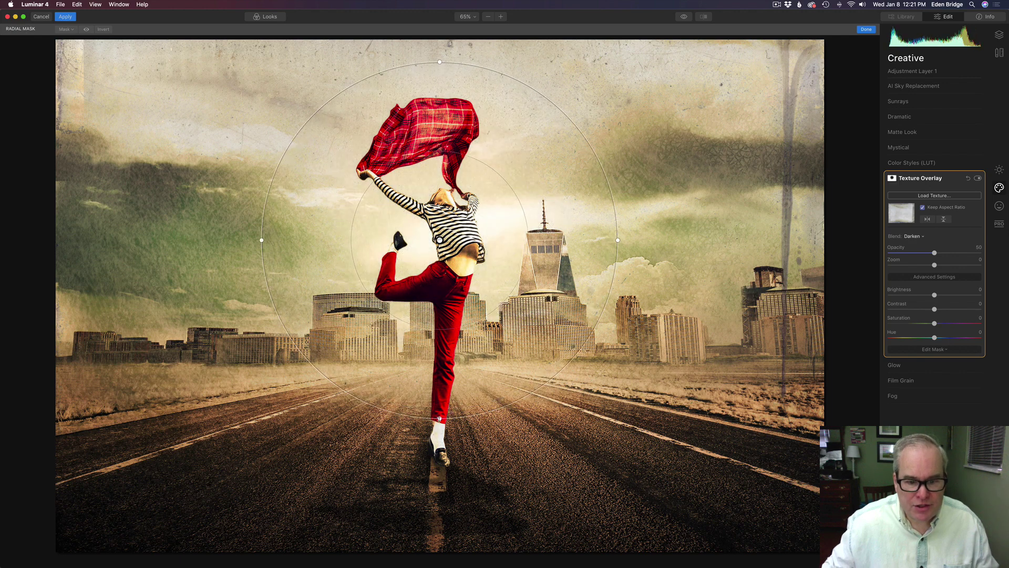
drag(439, 419, 449, 482)
Step: Reposition the radial mask onto the dancer and reshape it into an upright, evenly sized ellipse
drag(439, 240, 436, 278)
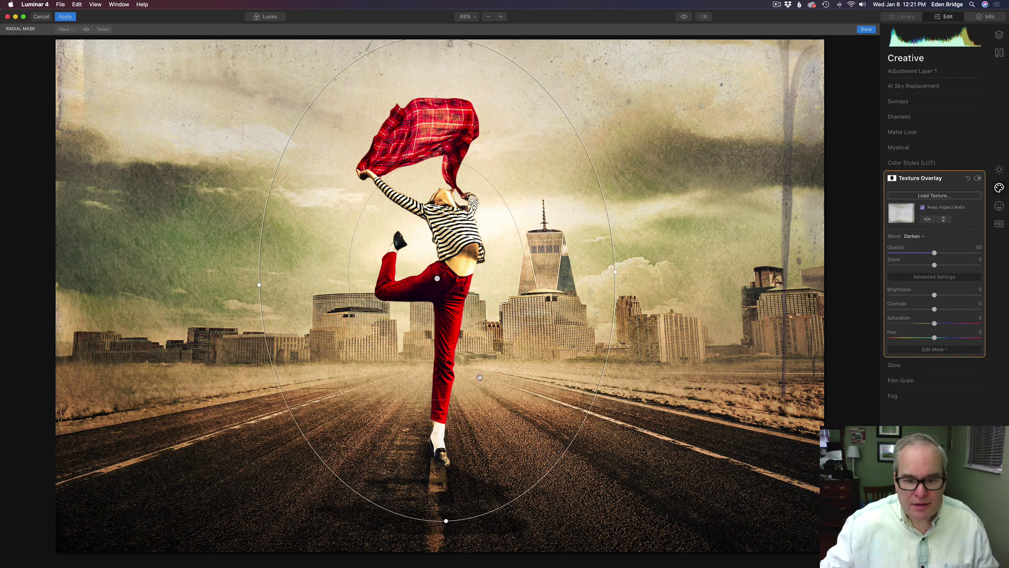
drag(482, 430, 479, 433)
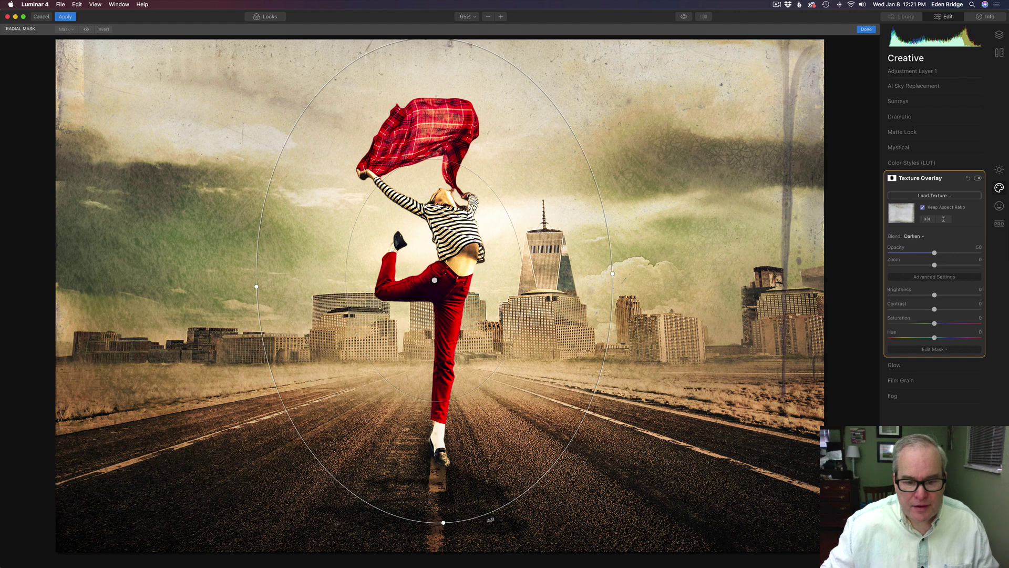
drag(490, 520, 482, 522)
mouse_move(613, 280)
mouse_down()
mouse_move(630, 282)
mouse_move(605, 278)
mouse_up()
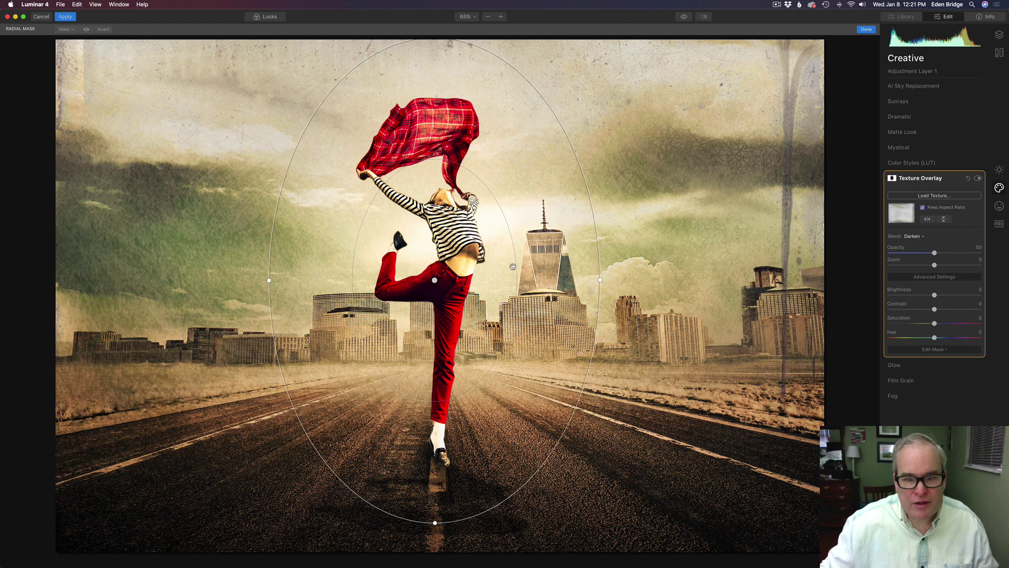
mouse_move(515, 267)
mouse_down()
mouse_move(504, 267)
mouse_move(522, 267)
mouse_up()
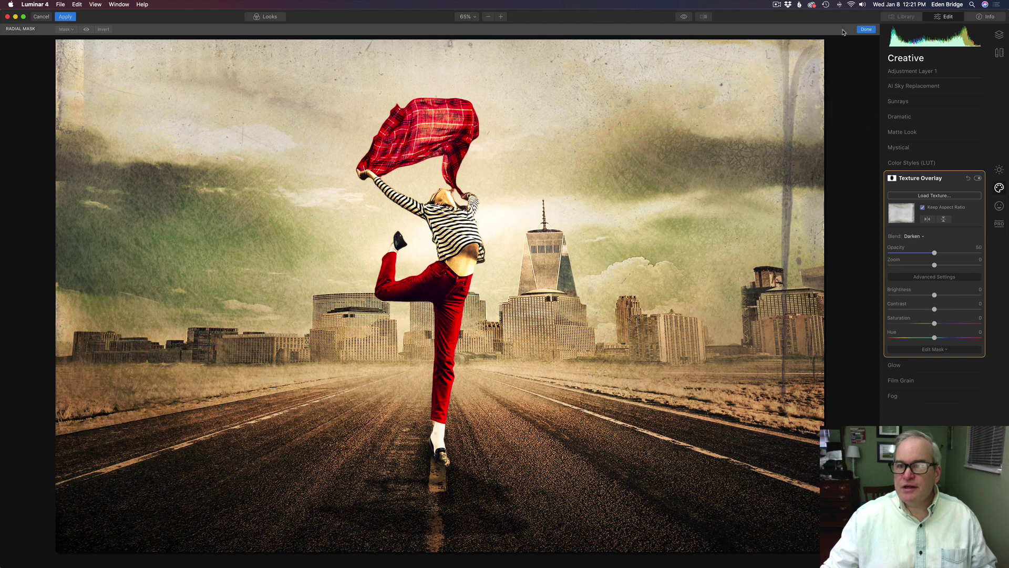
Step: Apply the radial mask and start a brush mask on the texture overlay
click(866, 30)
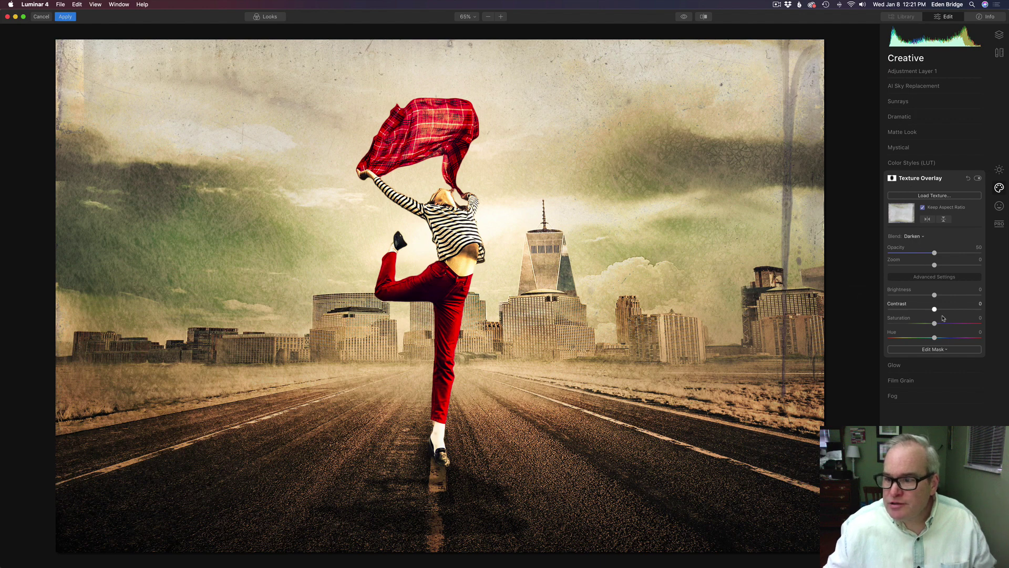
click(941, 350)
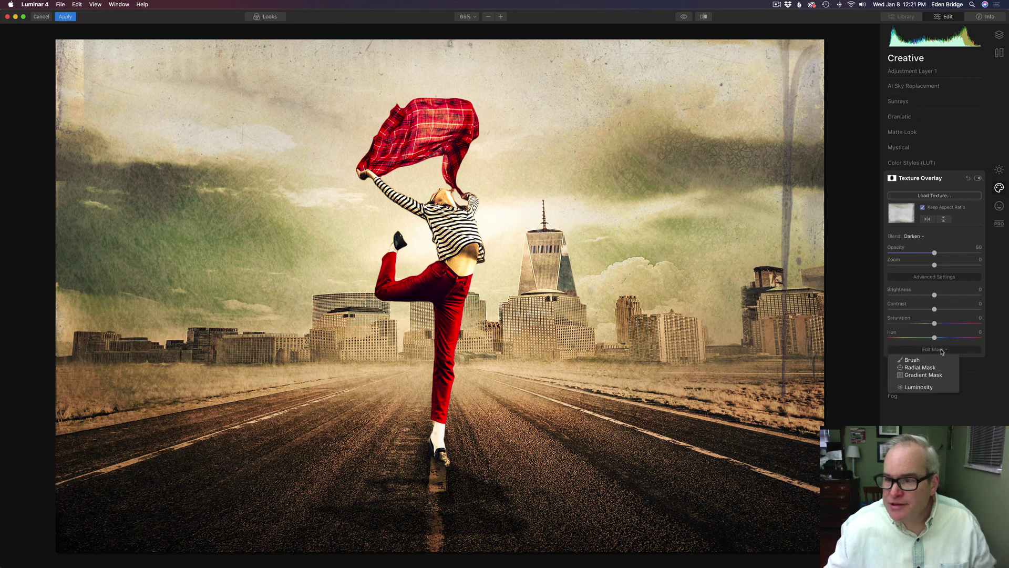
click(912, 360)
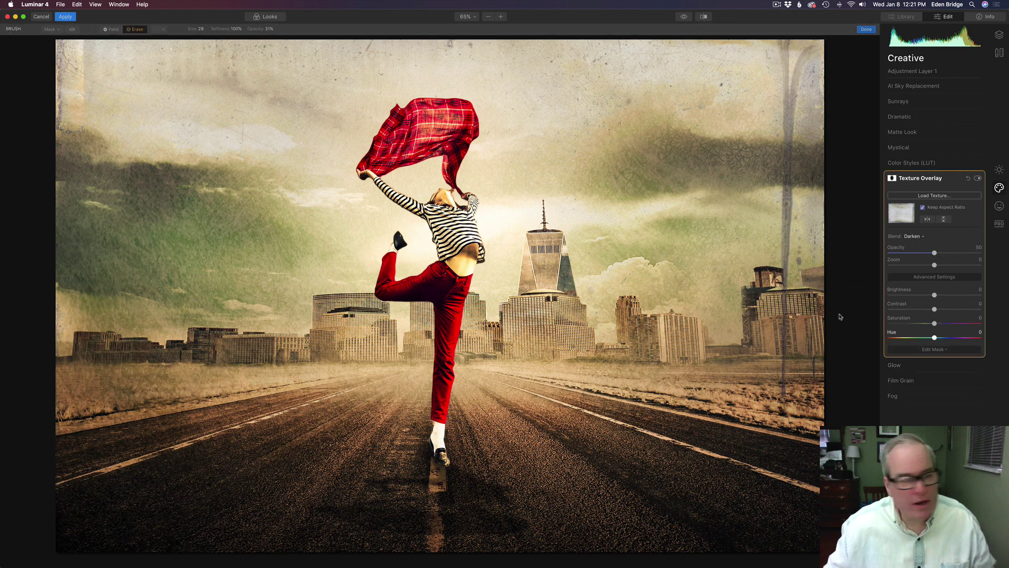
Step: Set the brush mask density to 69, then toggle the texture overlay off and on to compare
click(59, 30)
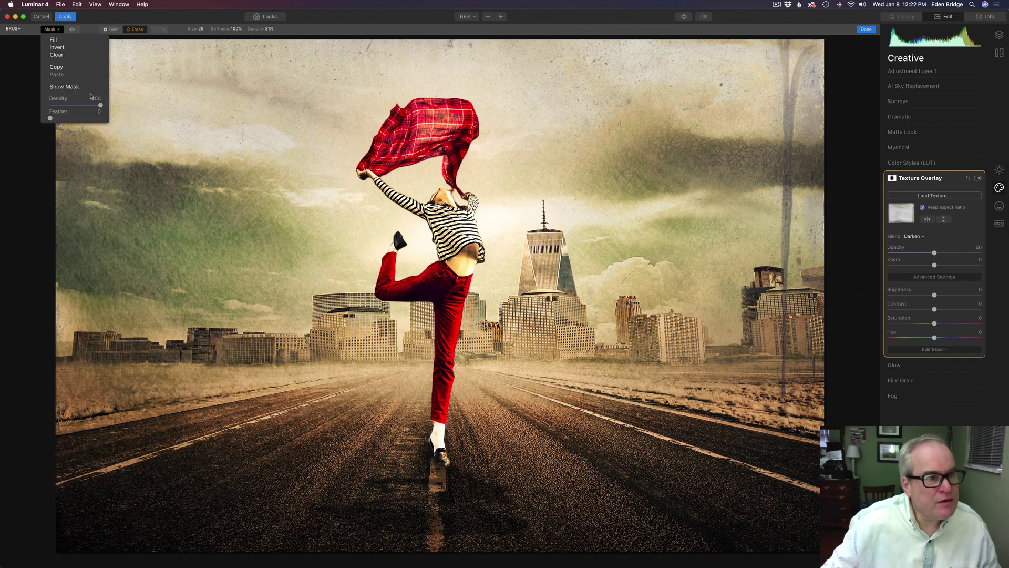
drag(101, 105, 80, 105)
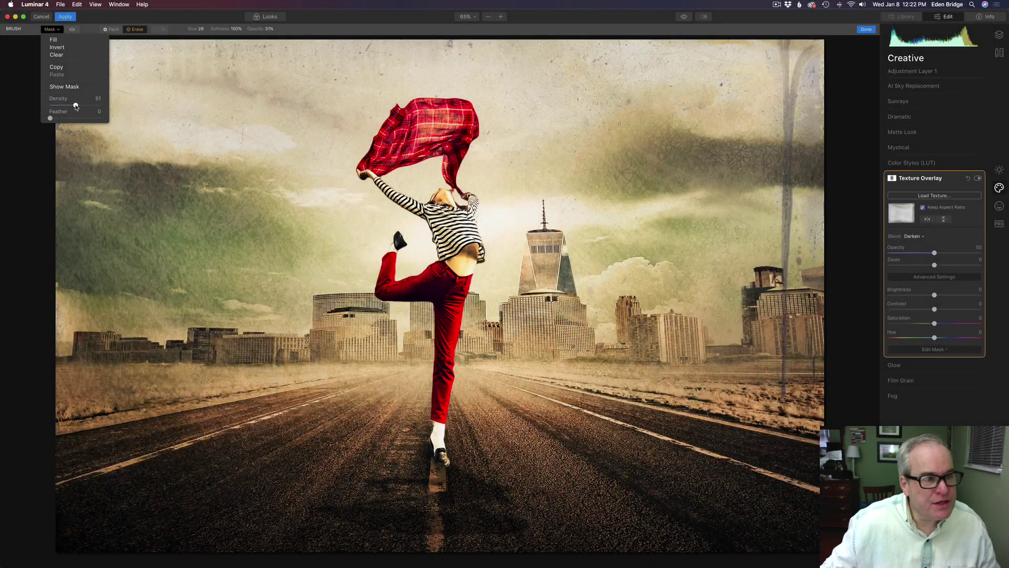
drag(76, 106, 86, 107)
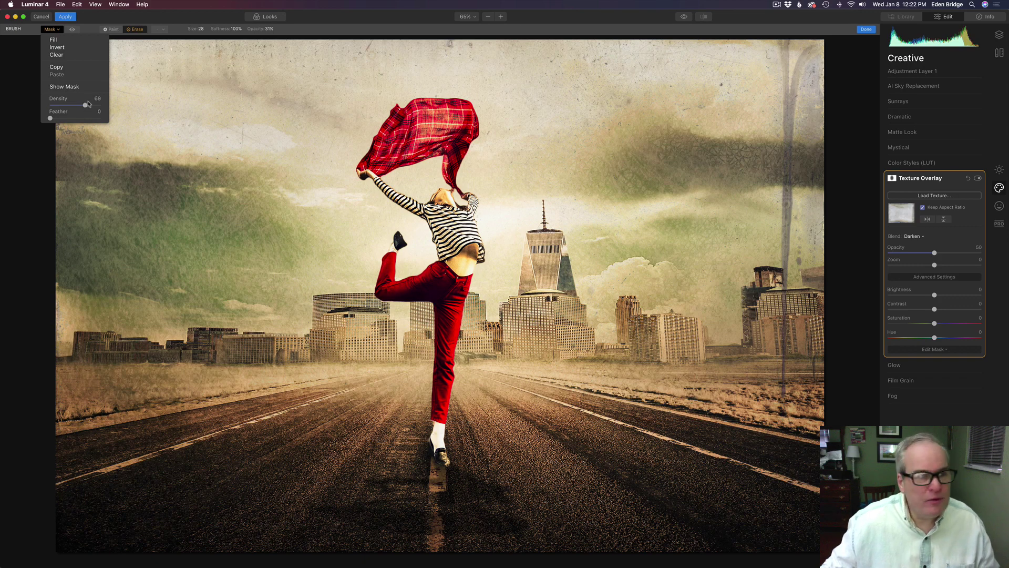
click(871, 33)
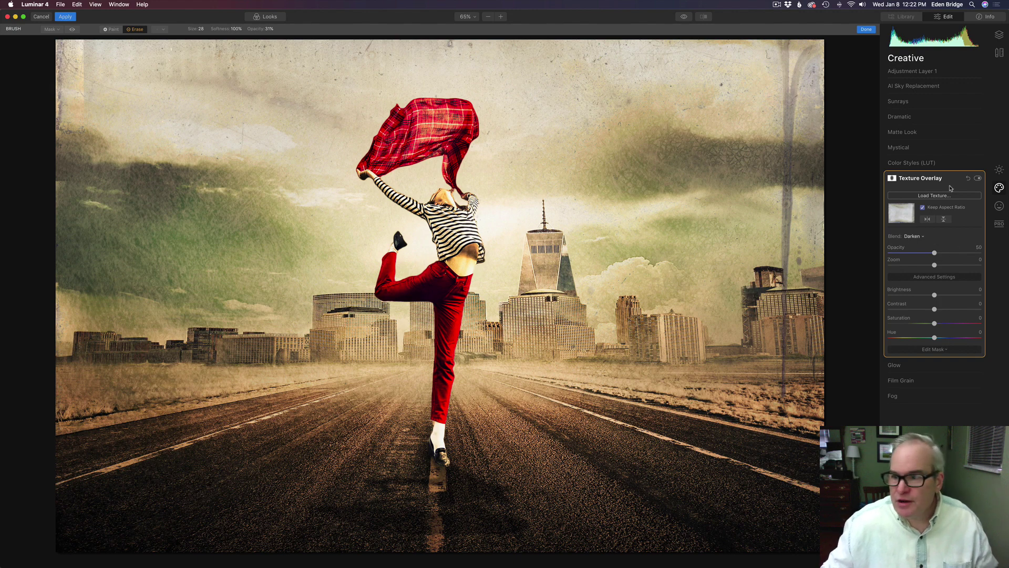
click(979, 179)
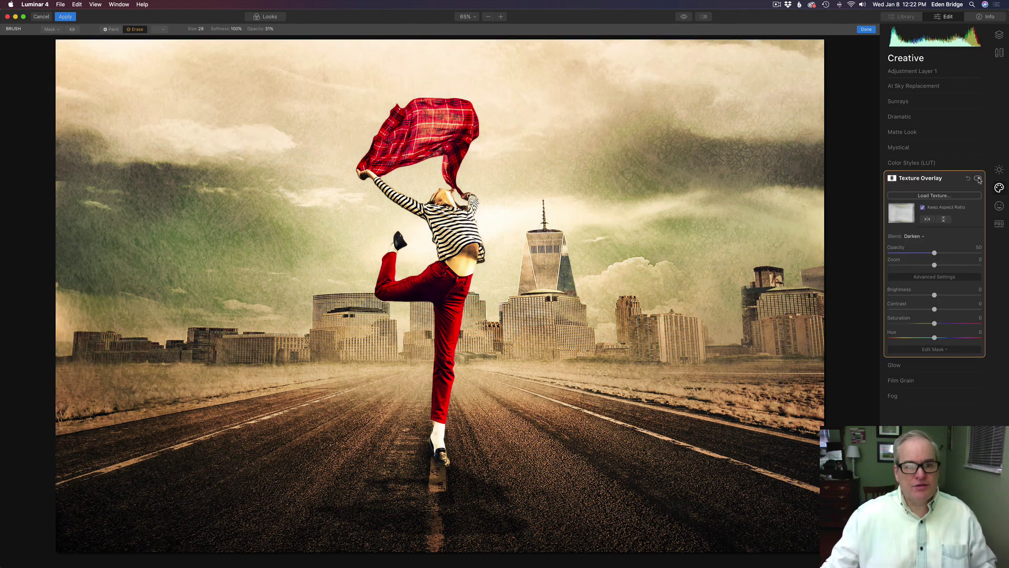
click(979, 179)
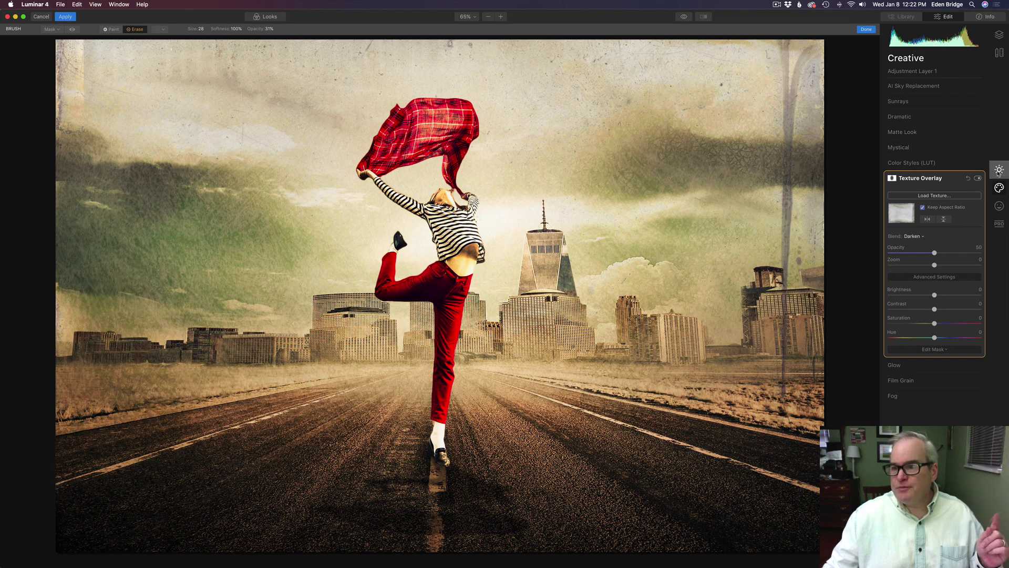
Step: In Essentials, raise AI Accent to about 20 and set the AI Structure amount to 9
click(999, 171)
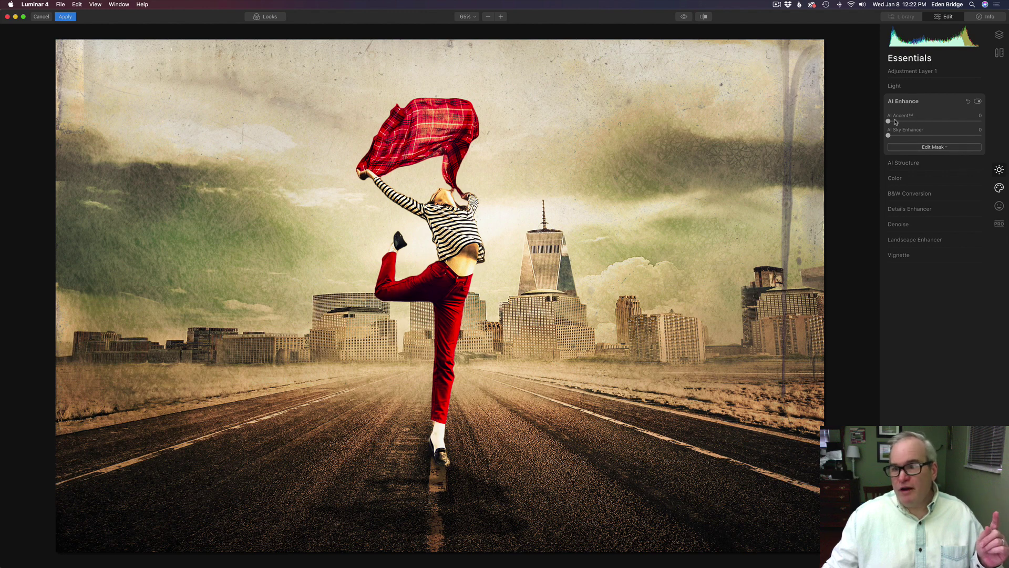
drag(896, 122, 909, 124)
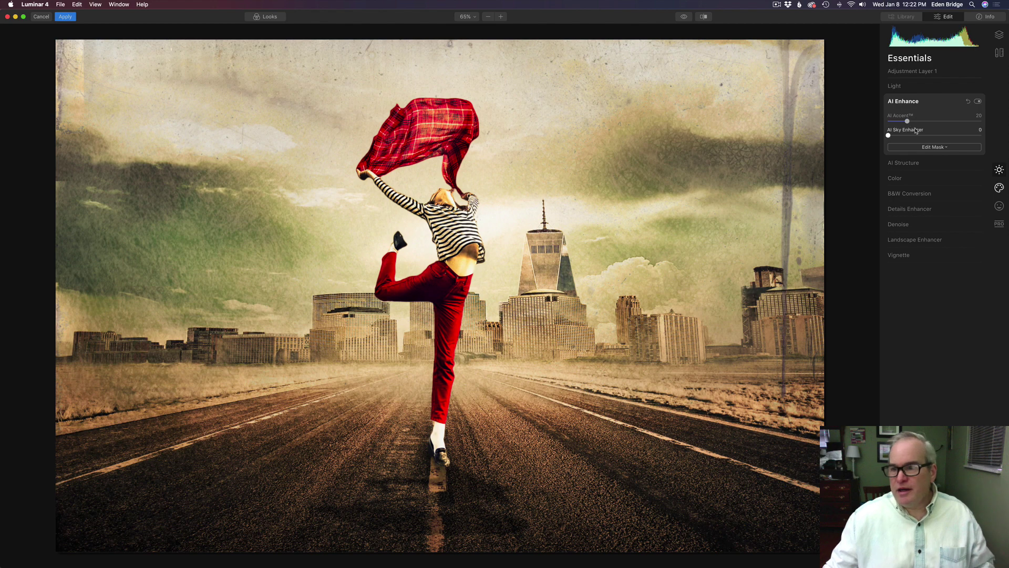
click(923, 164)
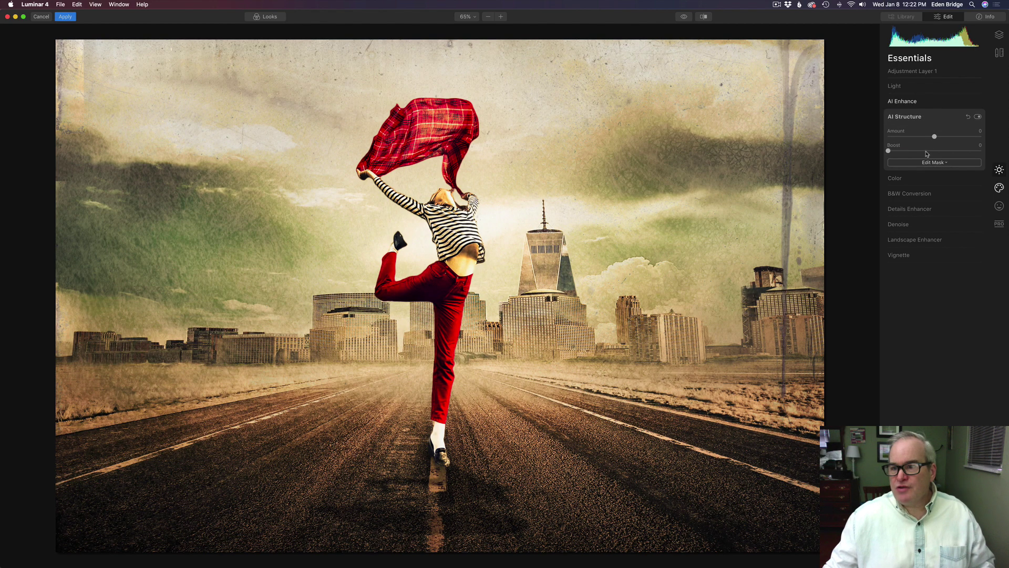
drag(934, 138, 942, 137)
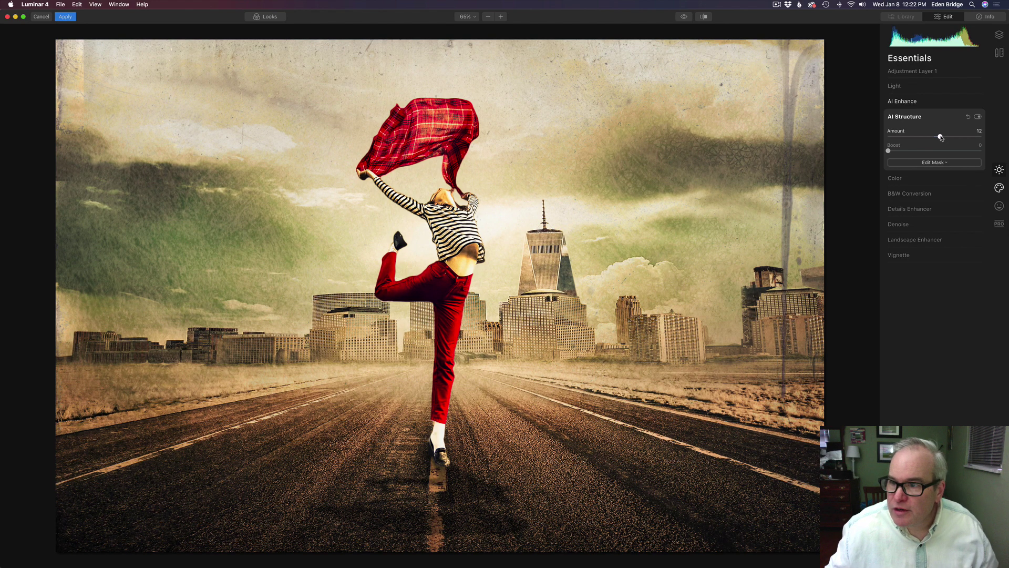
drag(940, 136, 939, 136)
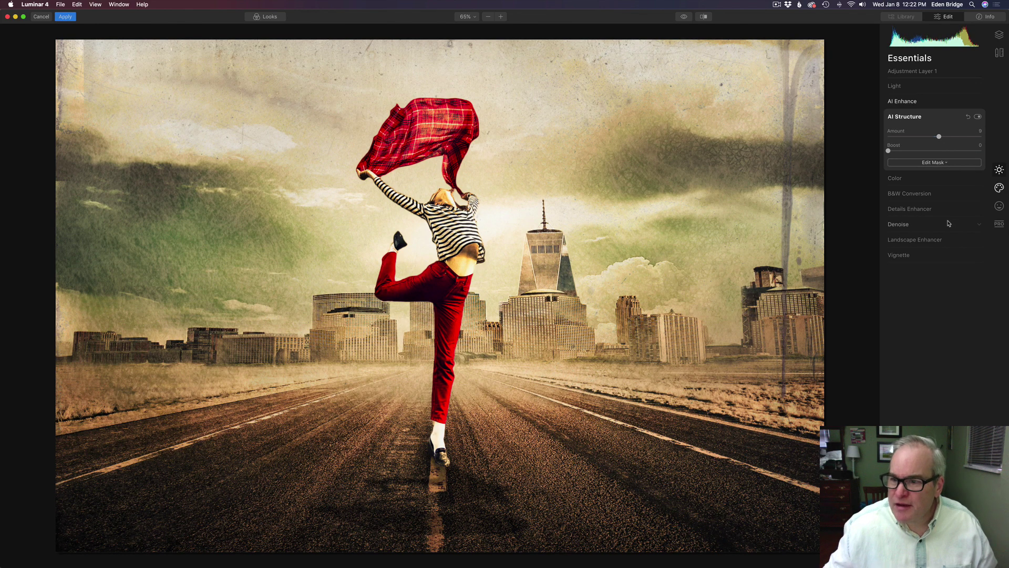
Step: Apply a vignette with amount -47, roundness -7 and feather 59, then toggle it to compare
click(938, 259)
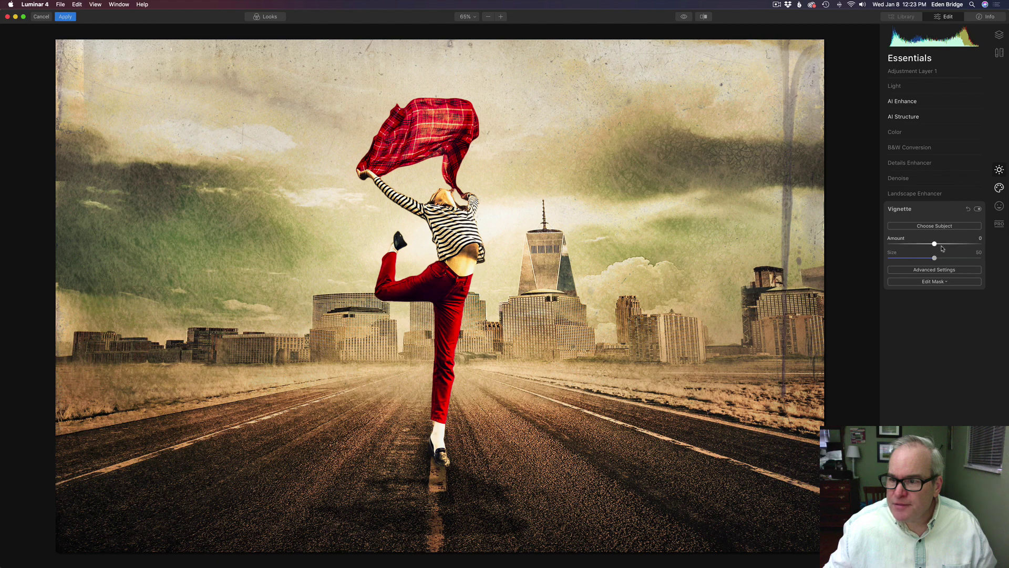
drag(935, 244, 921, 243)
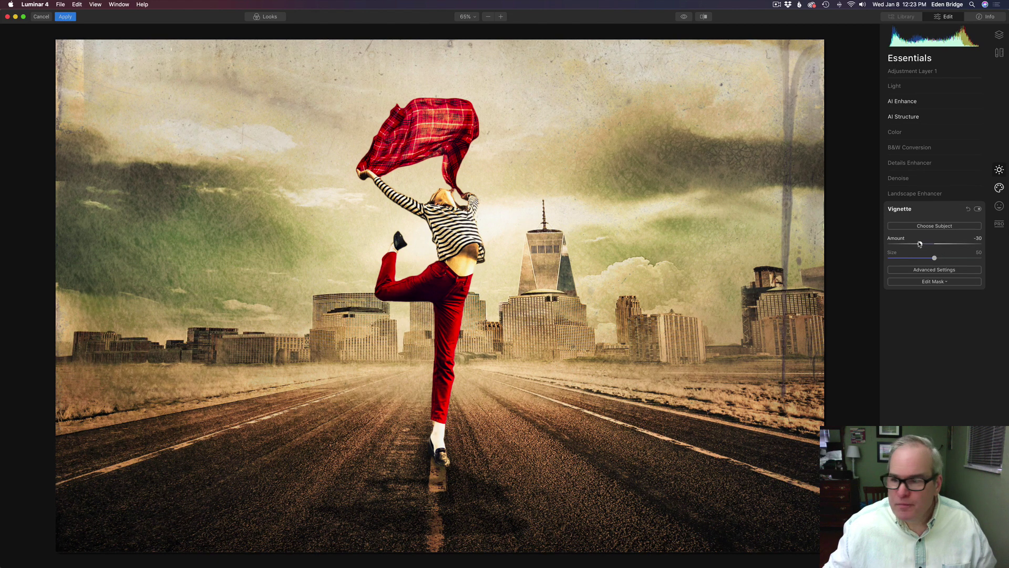
click(941, 270)
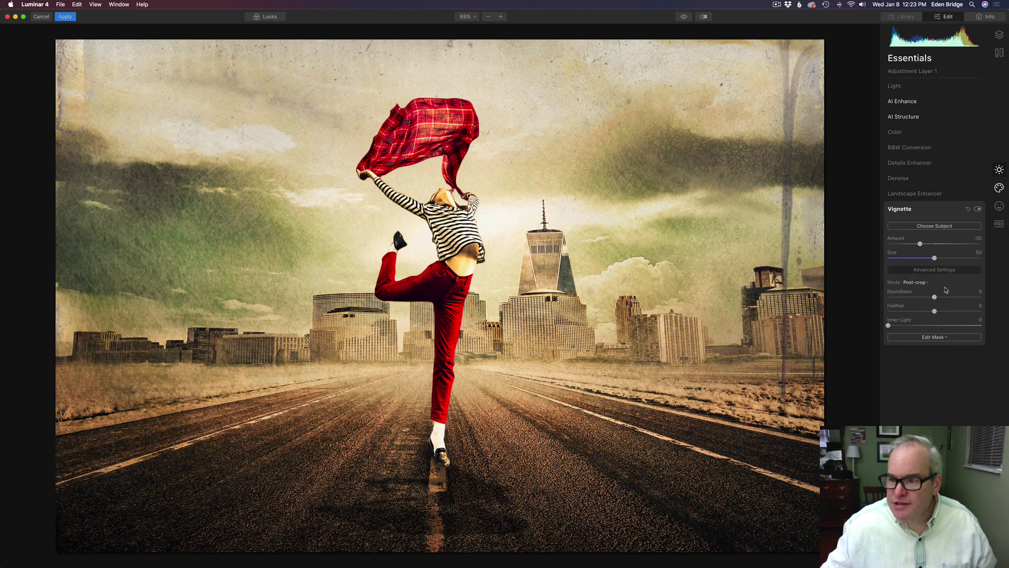
drag(931, 310, 862, 303)
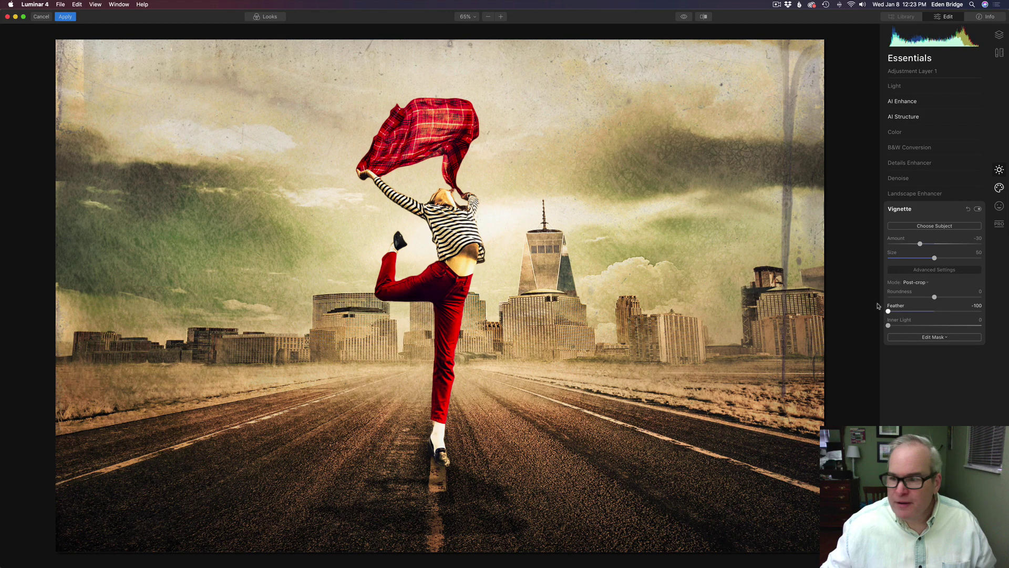
drag(920, 244, 908, 244)
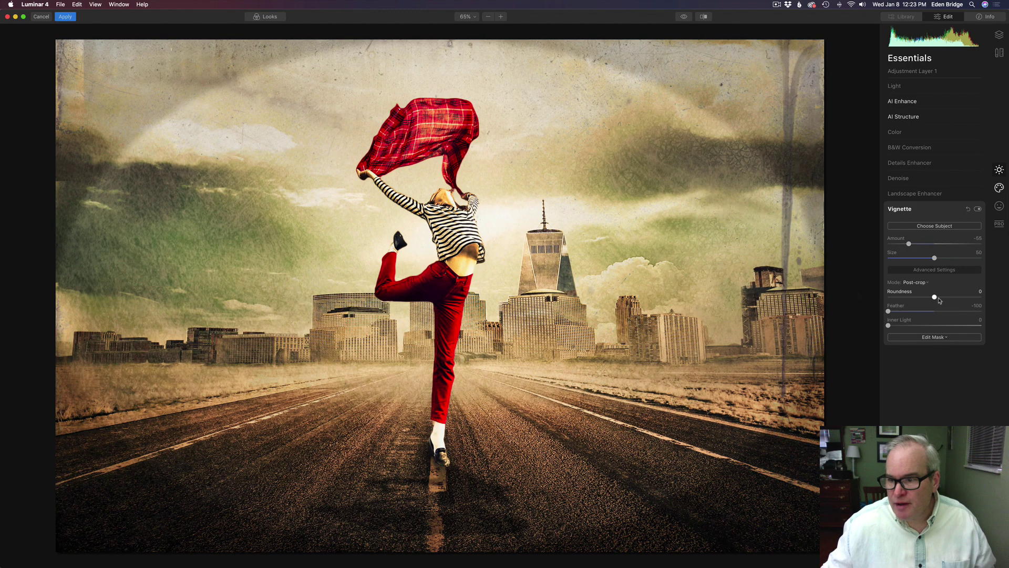
mouse_move(935, 298)
mouse_down()
mouse_move(962, 298)
mouse_move(937, 296)
mouse_up()
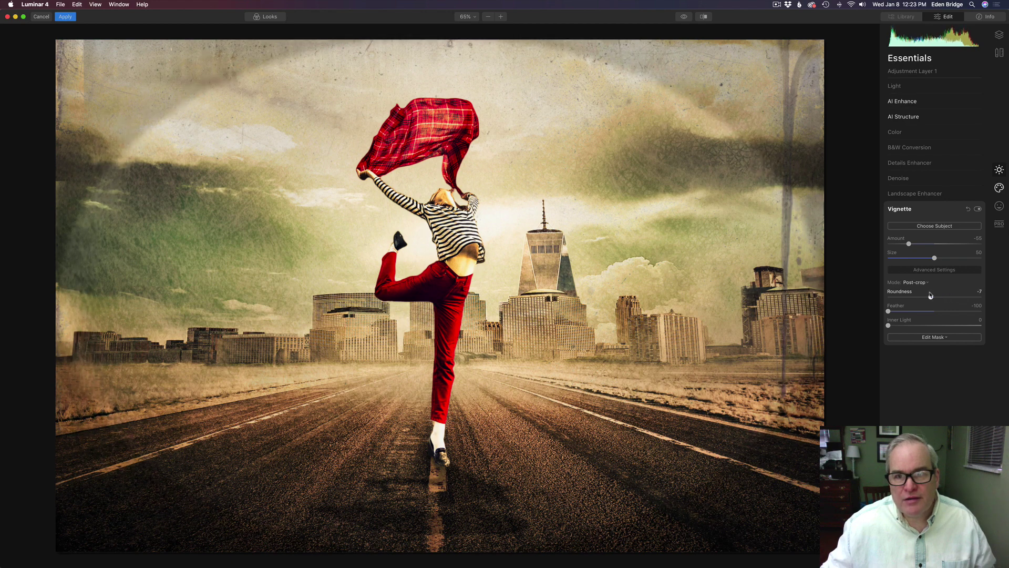
drag(930, 295, 962, 312)
mouse_move(908, 244)
mouse_down()
mouse_move(924, 246)
mouse_move(912, 246)
mouse_up()
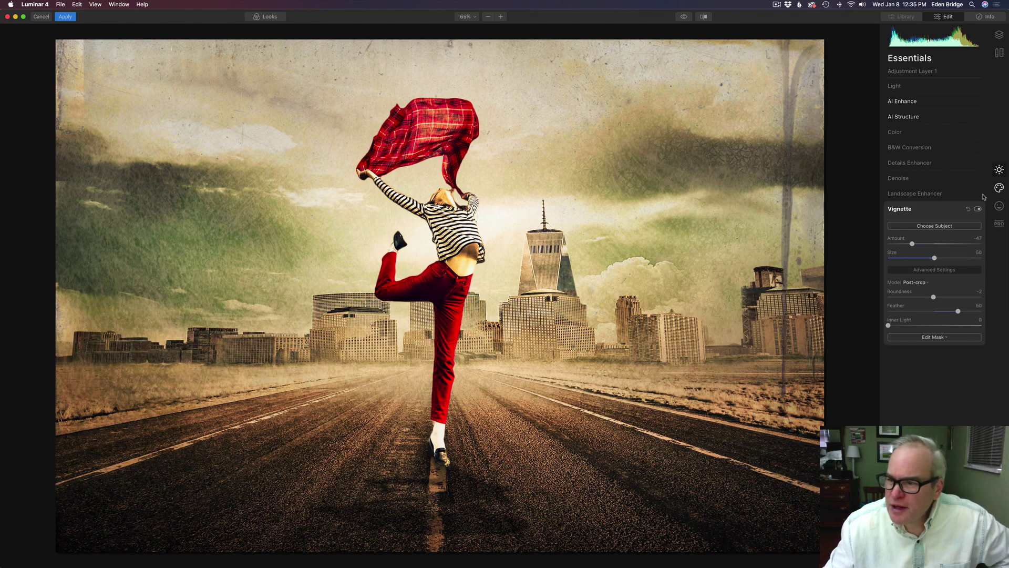
click(978, 209)
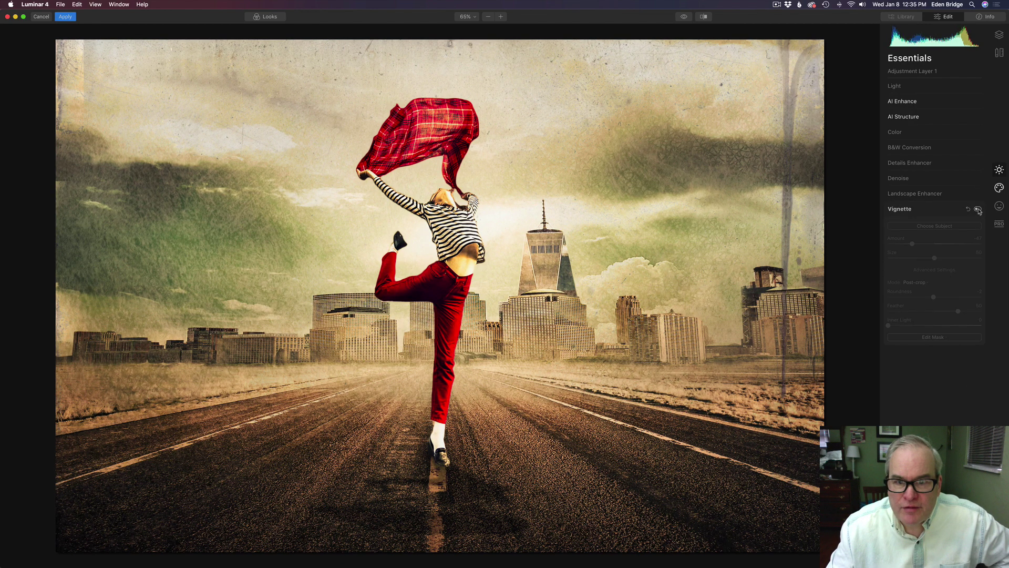
click(978, 209)
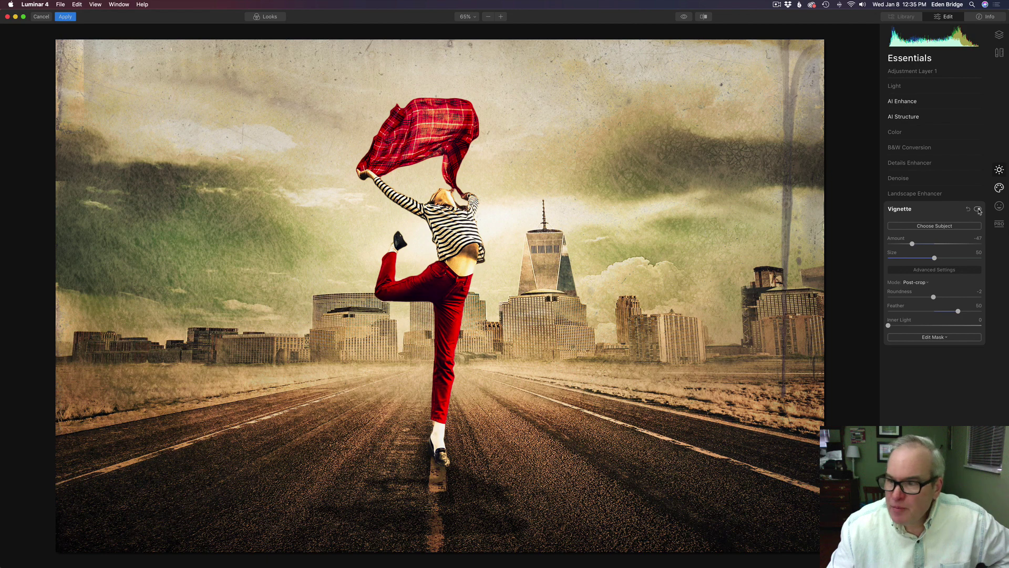
Step: Set the Fly Edges texture to opacity 28, brightness 9, contrast -18, saturation 0, then compare before/after
click(998, 188)
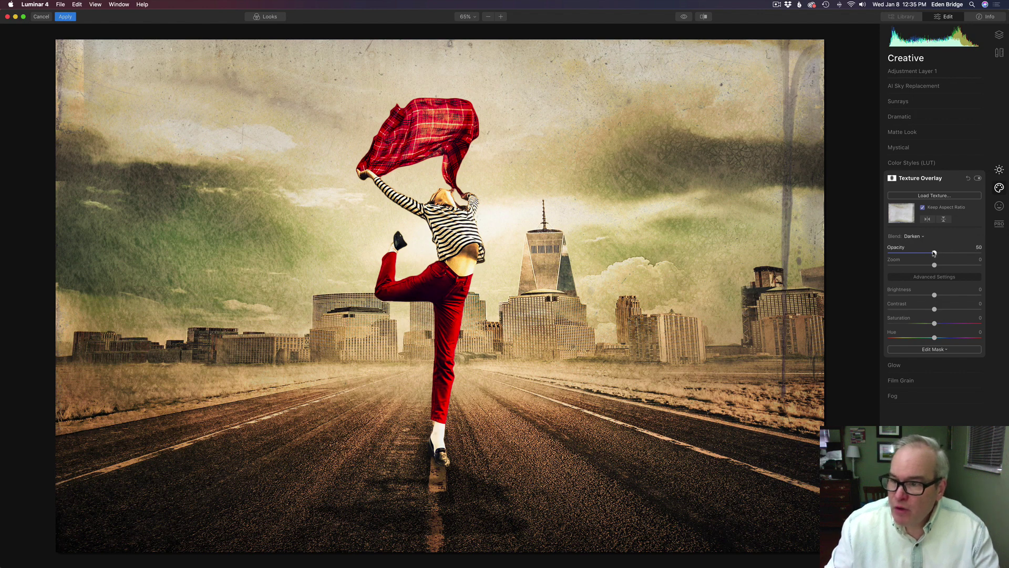
drag(934, 252, 913, 254)
mouse_move(935, 294)
mouse_down()
mouse_move(969, 314)
mouse_move(925, 309)
mouse_up()
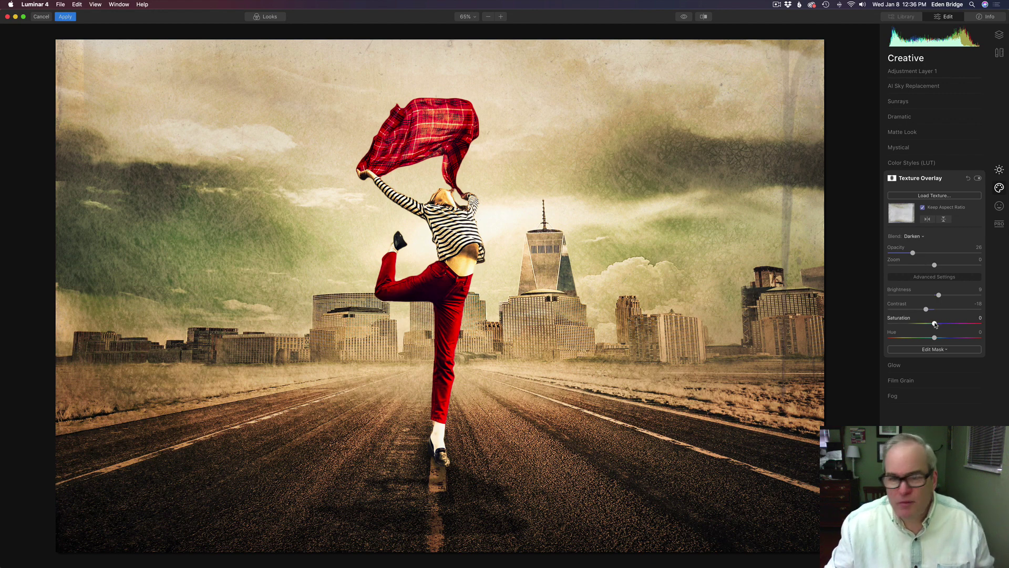
mouse_move(934, 323)
mouse_down()
mouse_move(846, 314)
mouse_move(929, 325)
mouse_move(934, 337)
mouse_up()
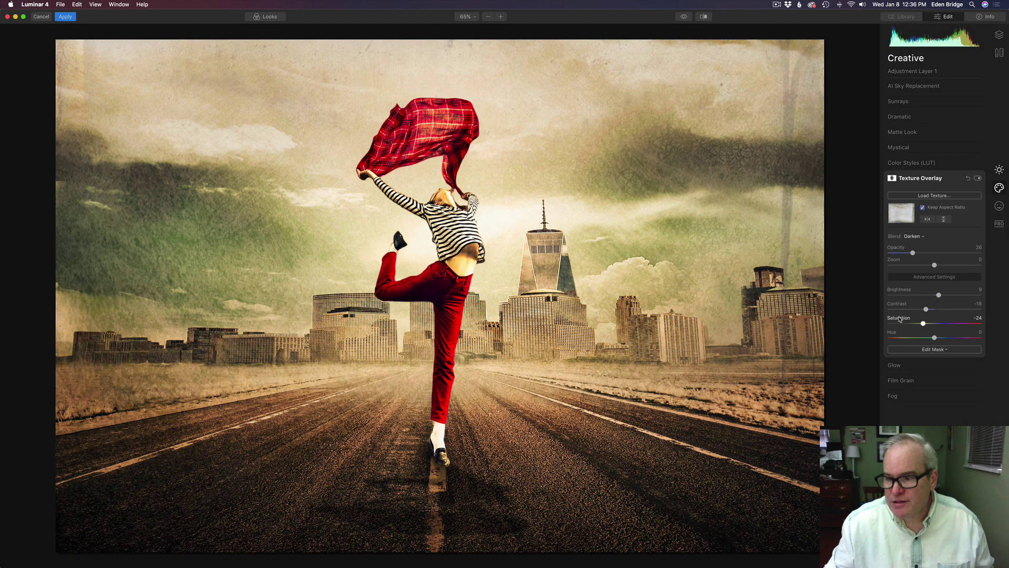
double_click(899, 319)
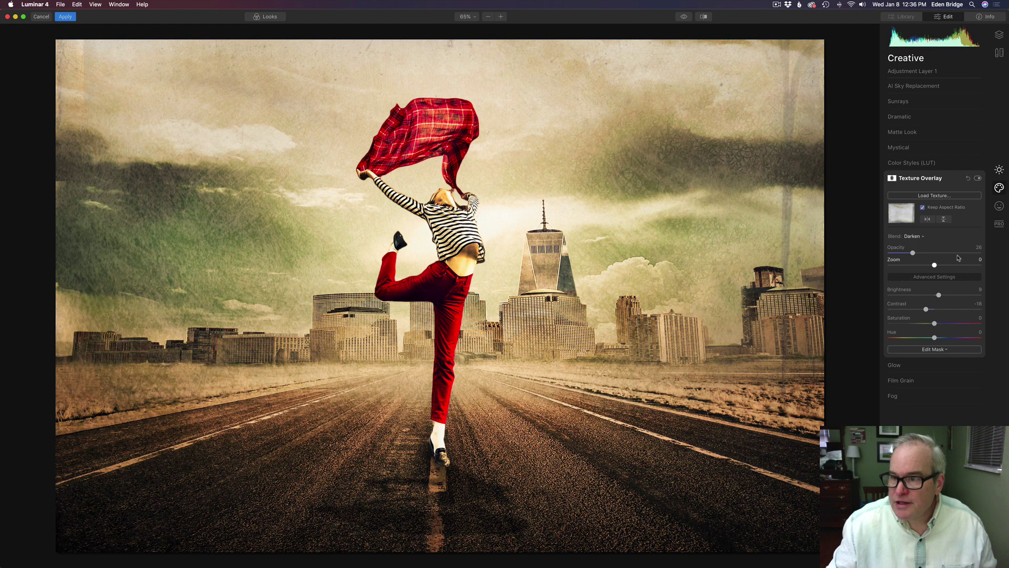
click(685, 17)
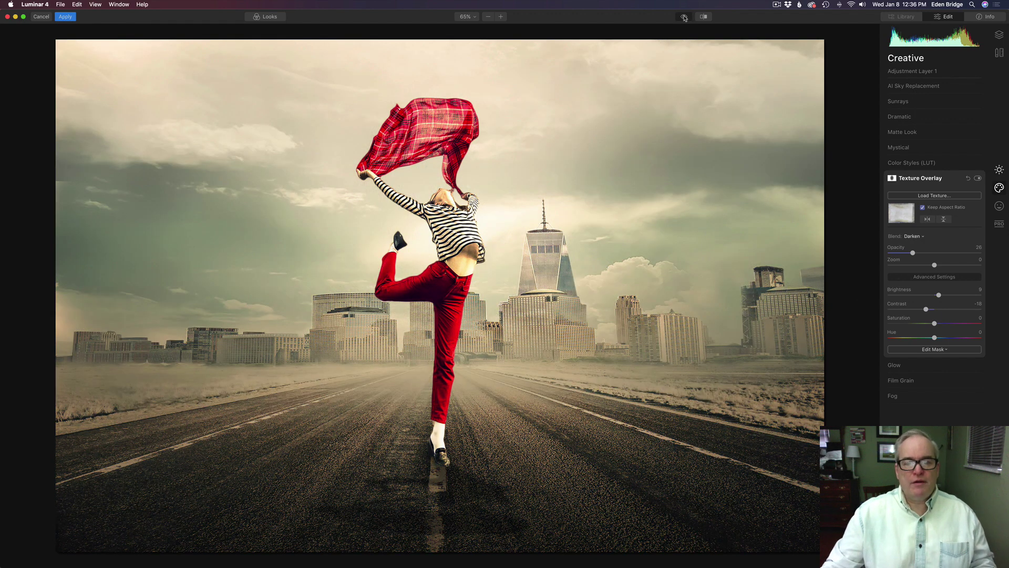
click(684, 18)
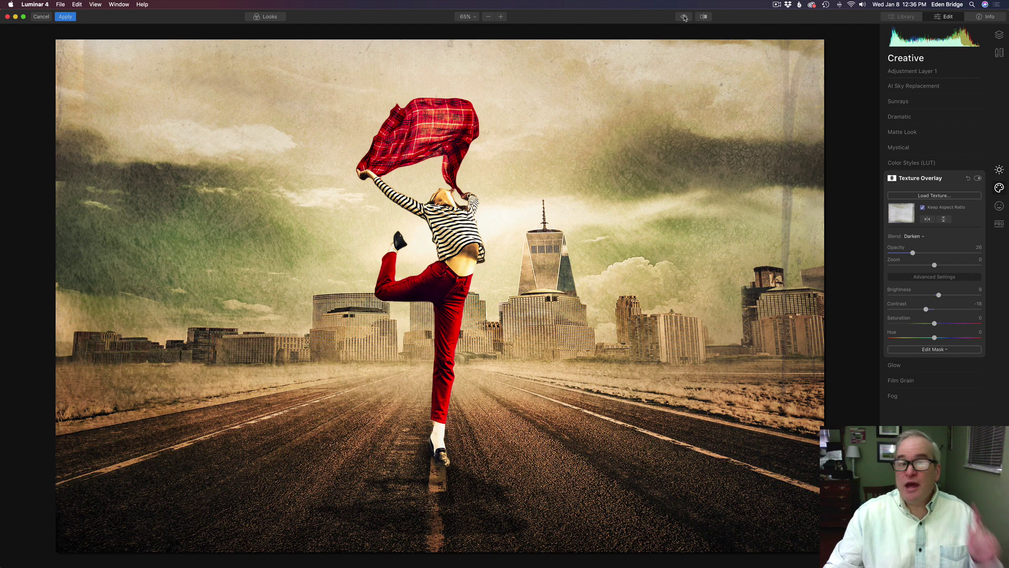
Step: Lower Adjustment Layer 1's Adjustments Amount from 100 to about 88 in the Layers panel
click(999, 35)
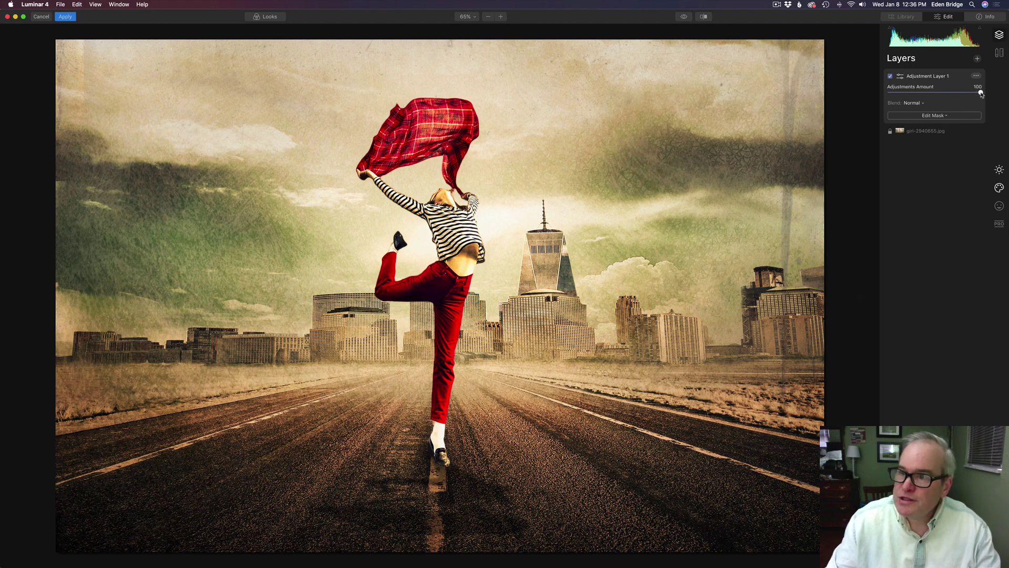
drag(980, 93, 1005, 113)
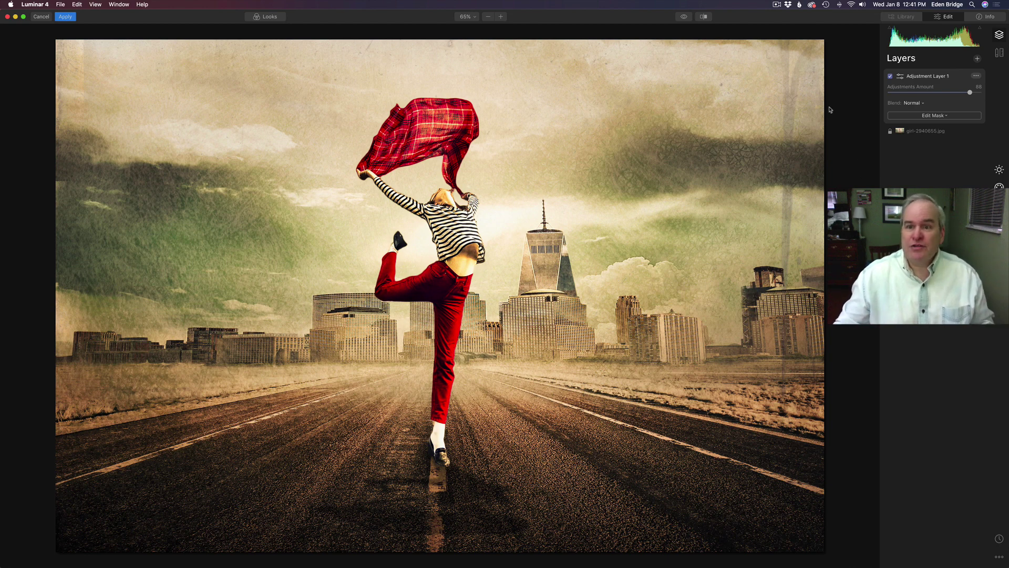
click(684, 18)
click(684, 17)
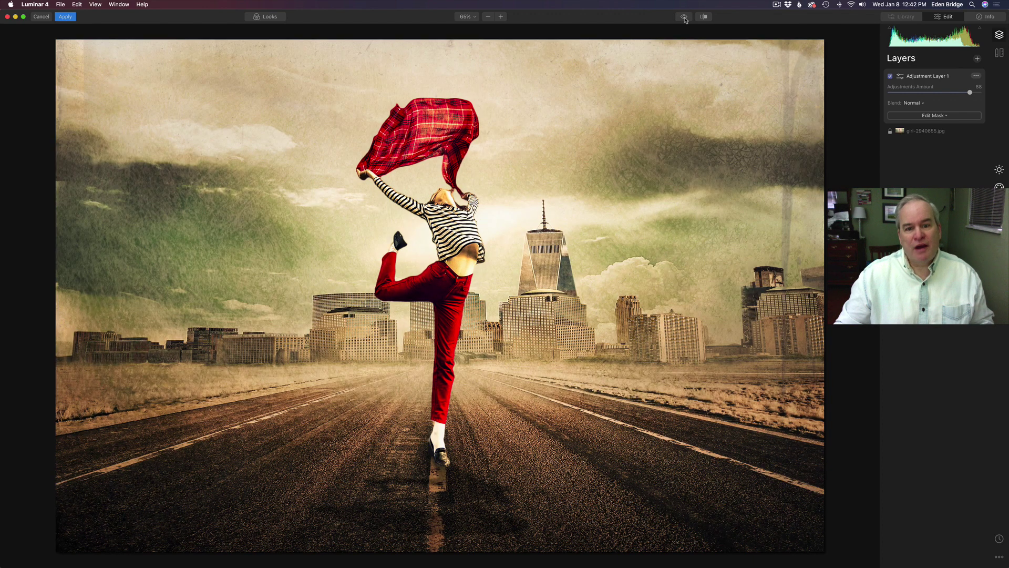